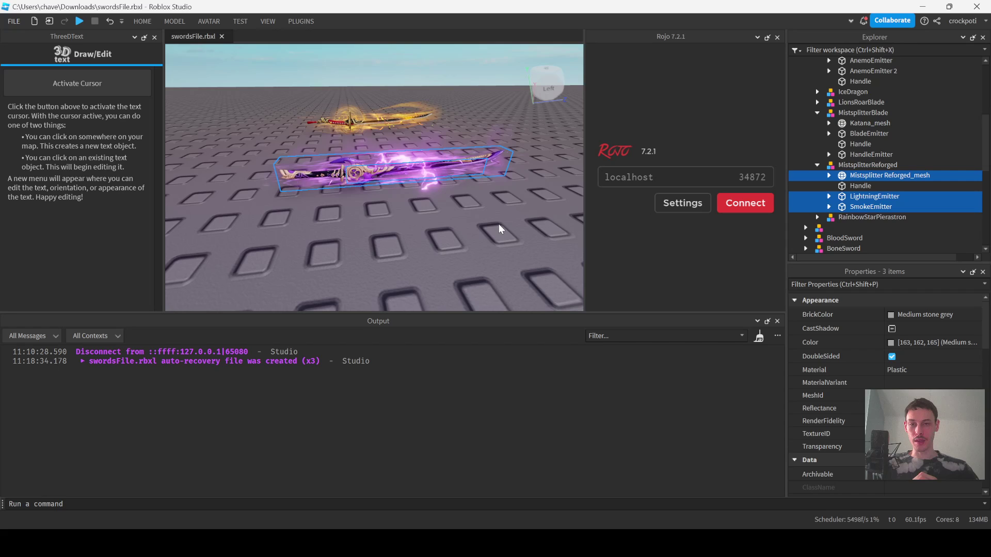
Fly along the sword row and select the golden PrototypeSword.
left_click(360, 219)
right_click_drag(334, 224, 335, 225)
key("w")
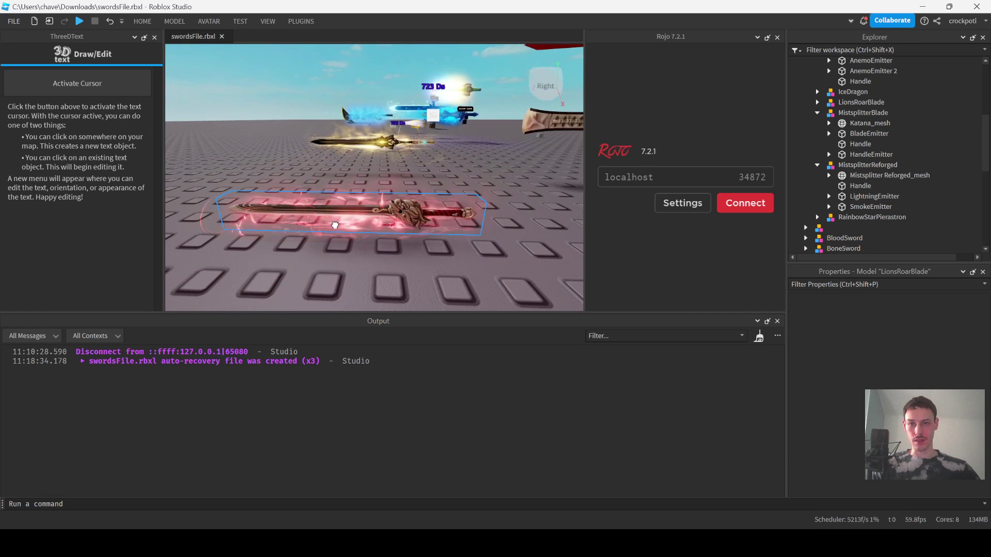
left_click(408, 202)
right_click_drag(419, 188, 418, 183)
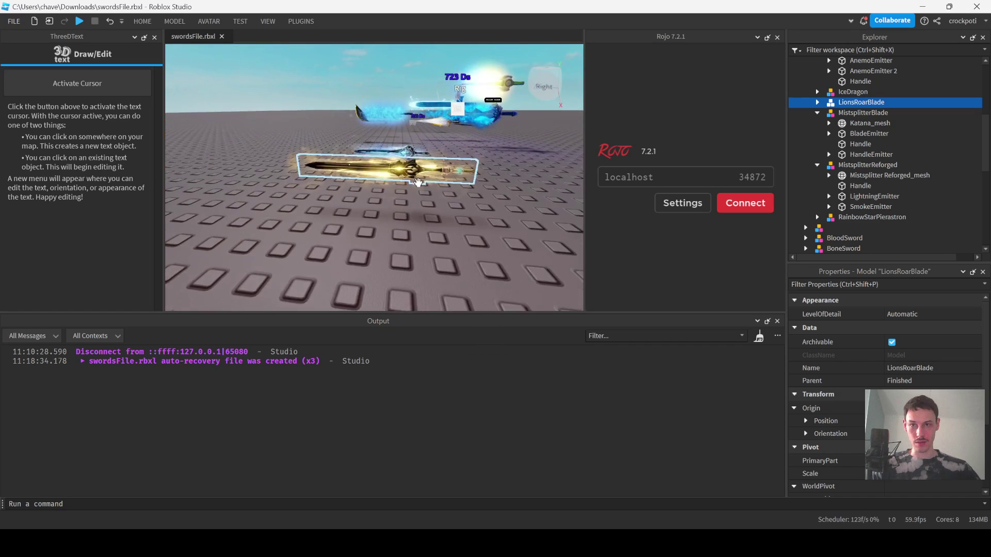
left_click(429, 160)
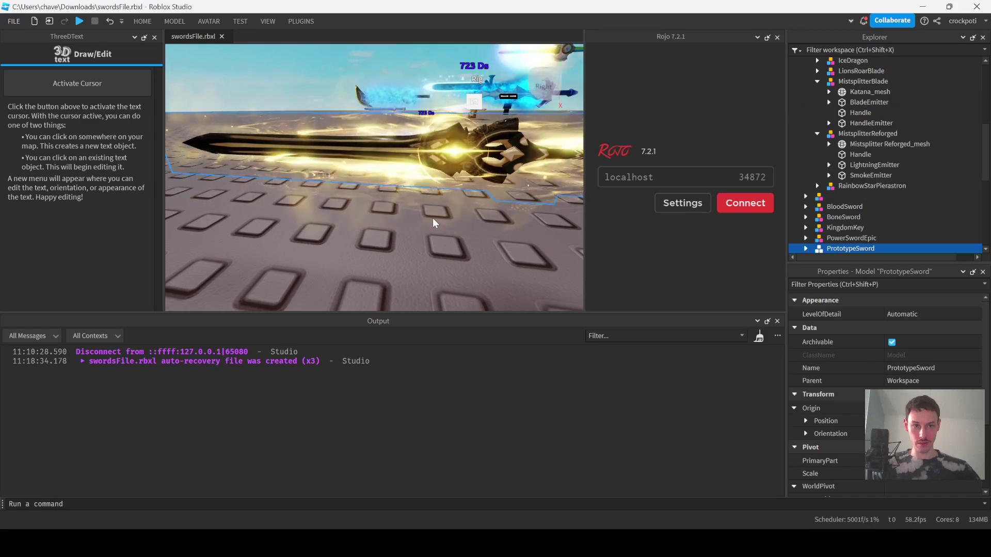
right_click_drag(433, 218, 432, 218)
Expand PrototypeSword in the Explorer and select its Prototype Rancour_mesh part.
scroll(831, 233, "down", 2)
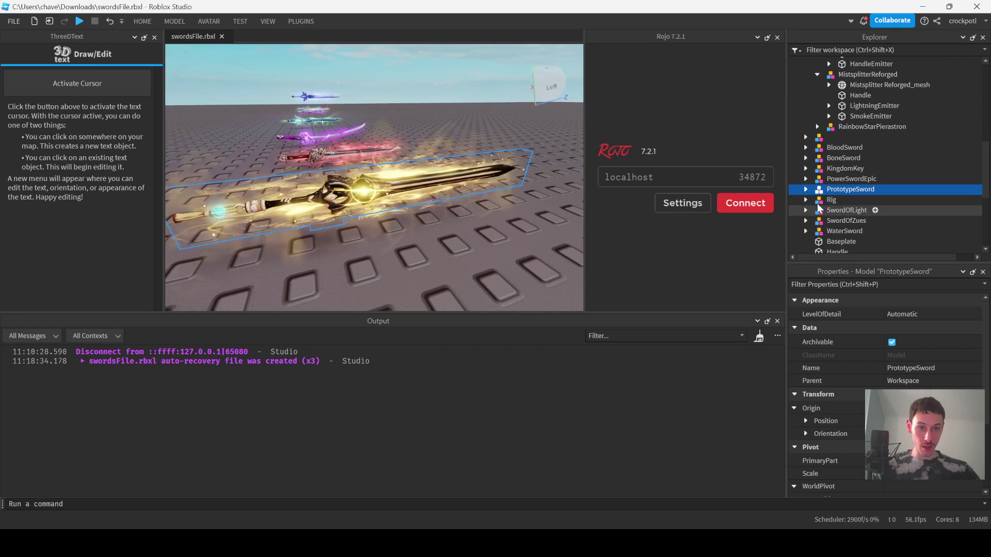
left_click(806, 189)
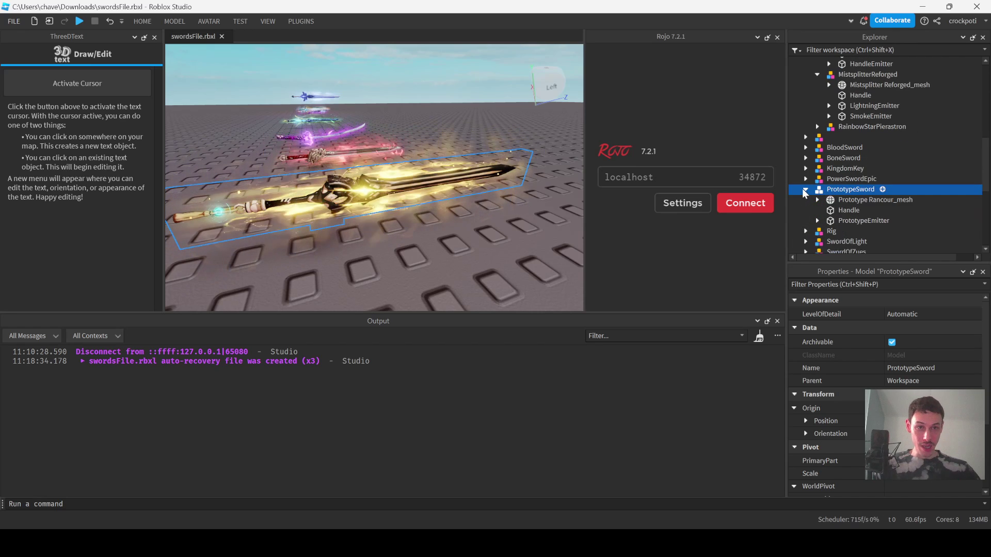
left_click(860, 200)
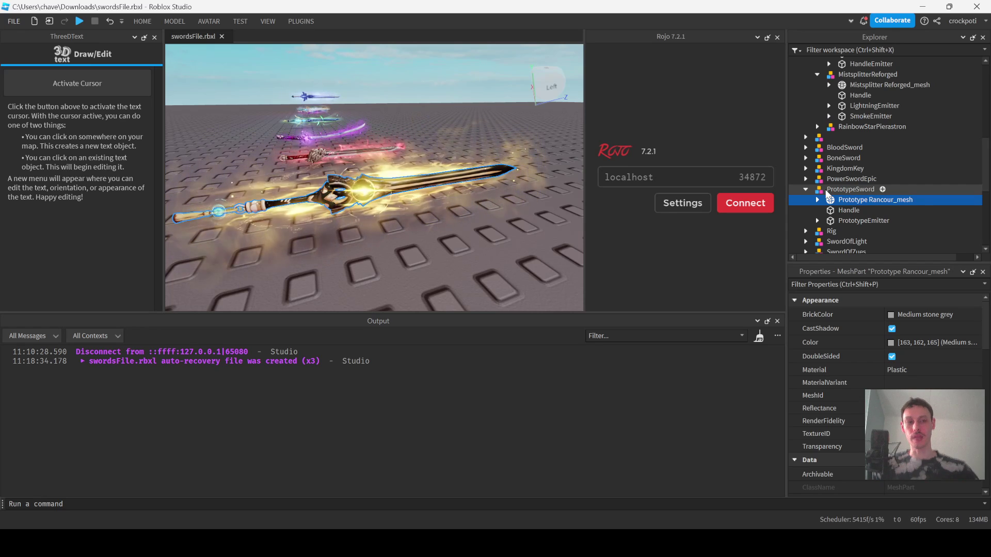
Export Prototype Rancour_mesh and PrototypeEmitter together to Downloads as prototypeObj.obj.
left_click(866, 221)
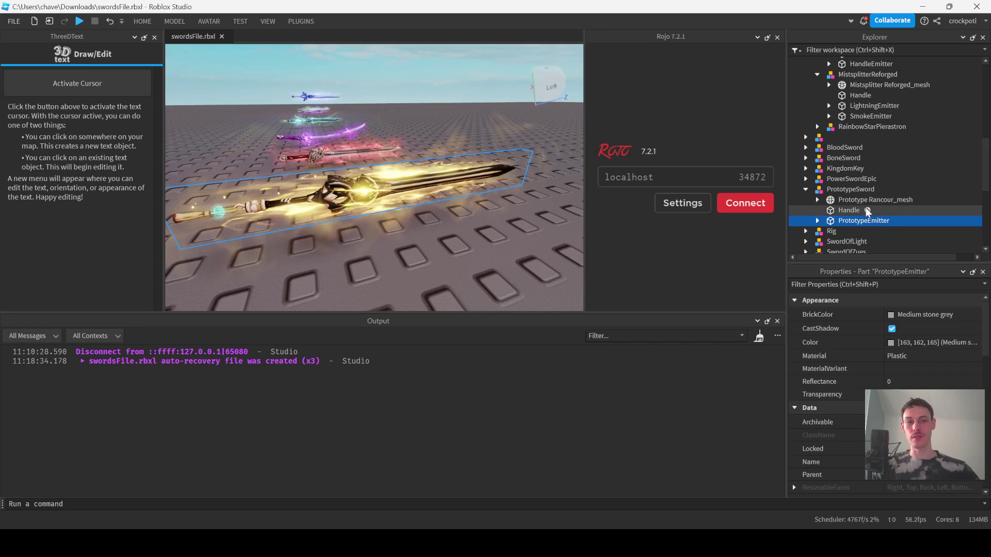
left_click(863, 201)
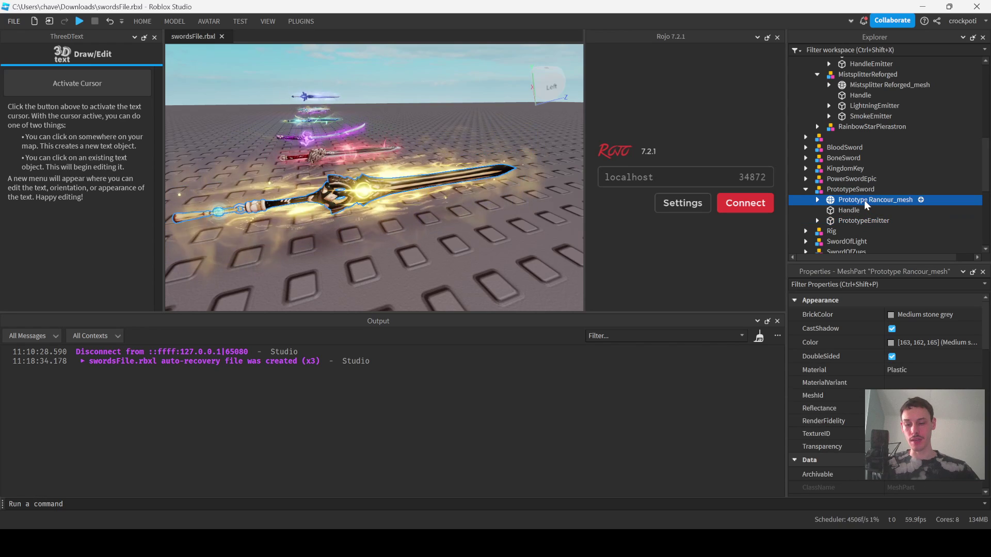
left_click(860, 221, "ctrl")
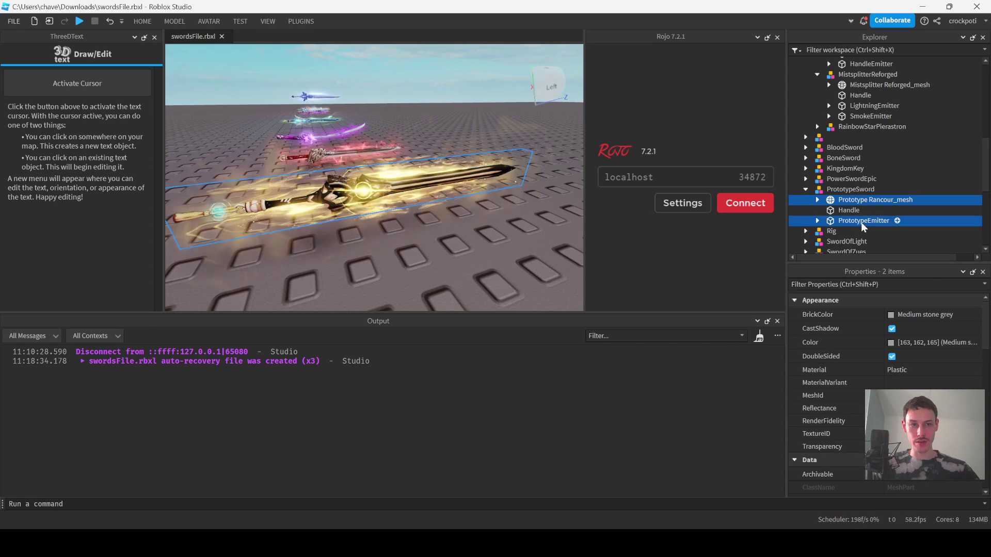
right_click(878, 201)
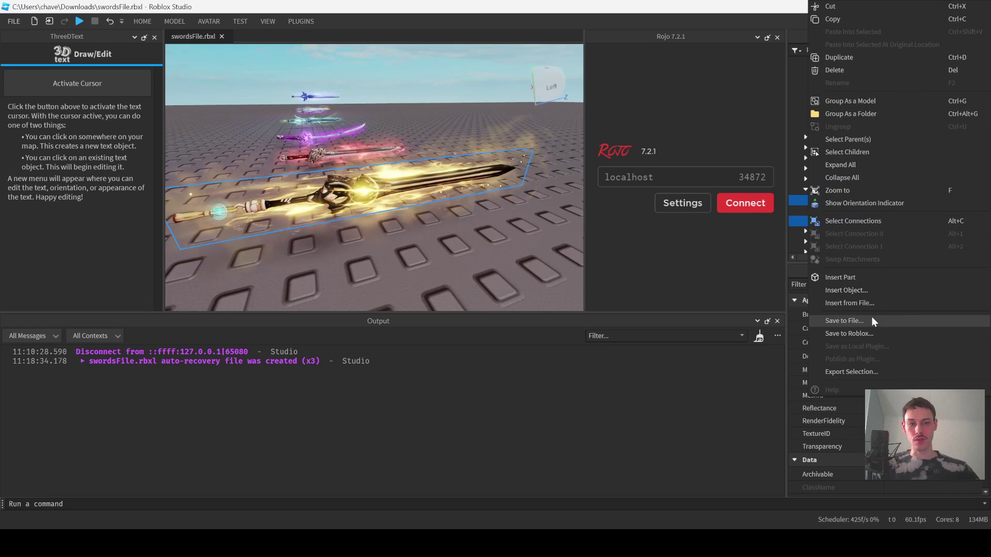
left_click(861, 373)
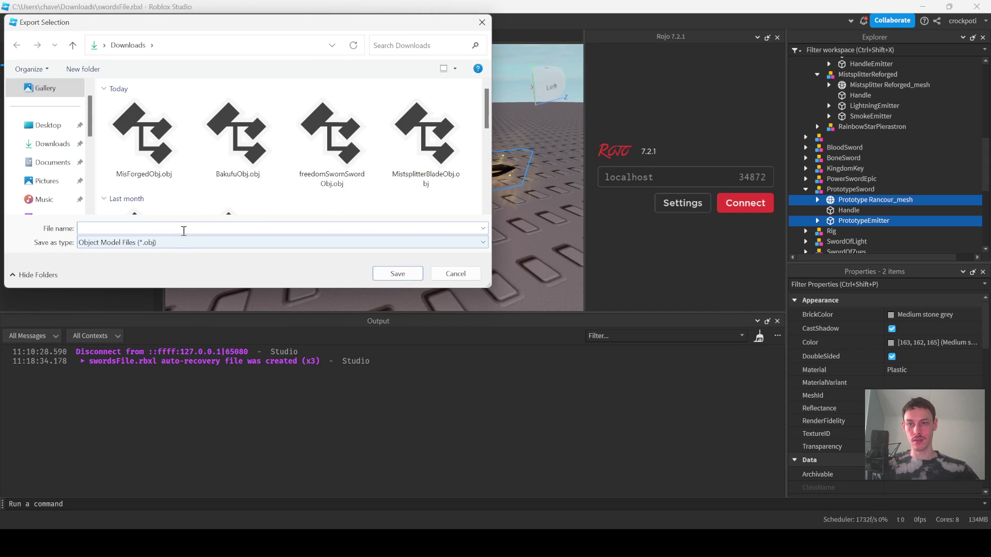
type("prototypeObj")
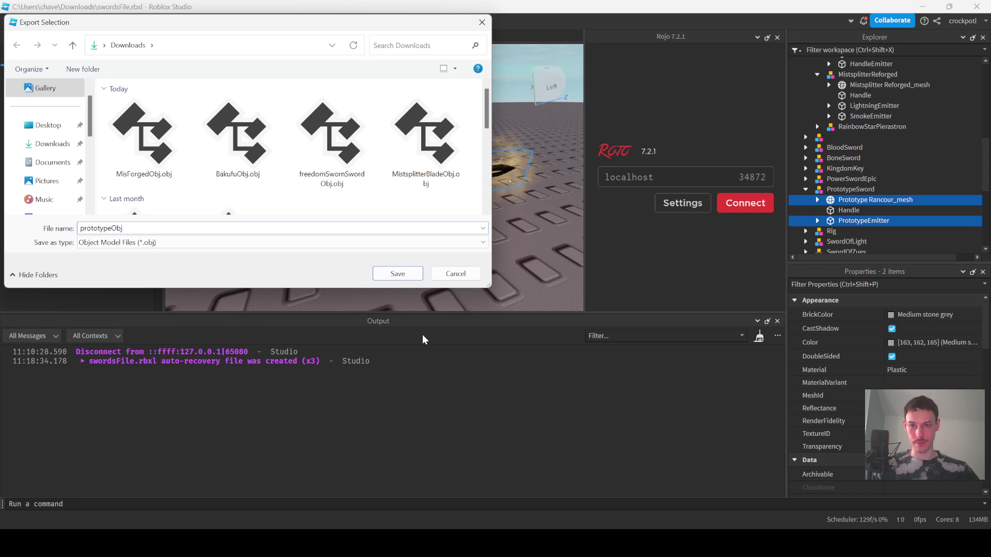
left_click(398, 274)
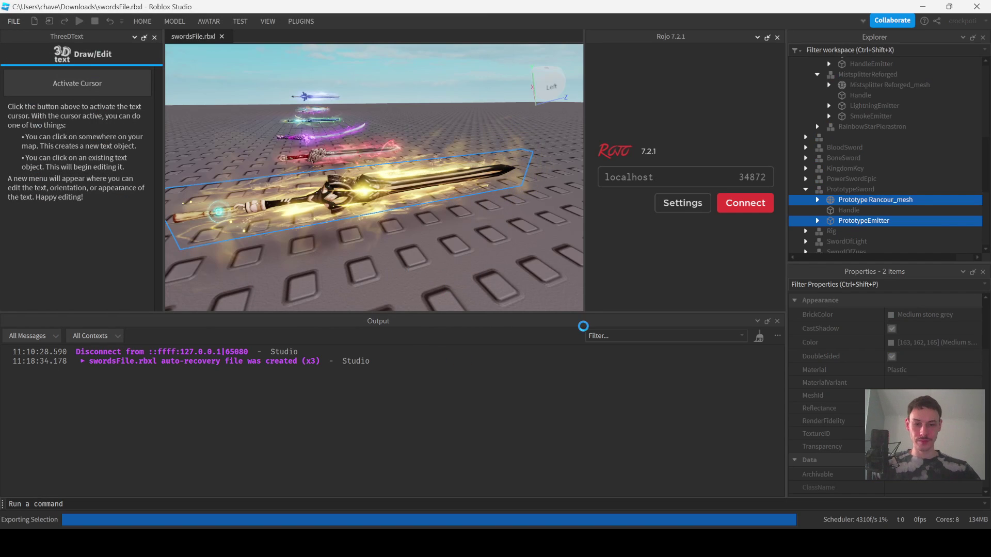
In Blender, delete the old MisForgedObj sword.
left_click(699, 500)
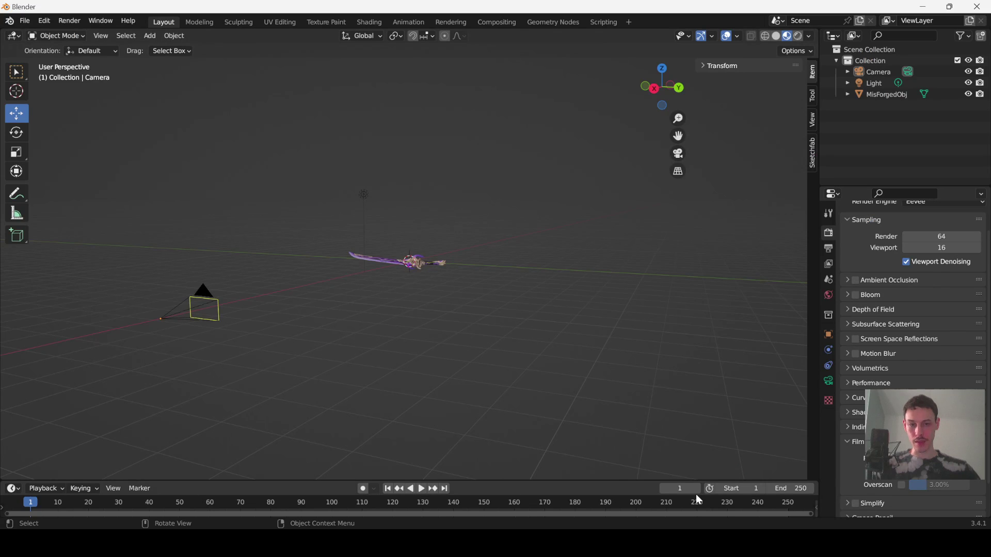
left_click(411, 269)
mouse_move(443, 269)
middle_mouse_down()
mouse_move(443, 258)
mouse_move(443, 269)
middle_mouse_up()
key("Delete")
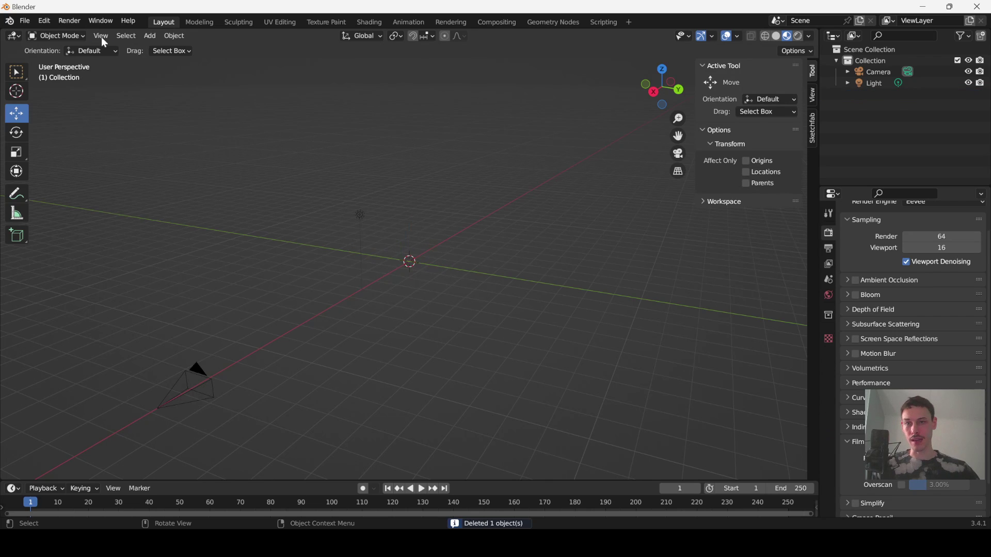
Orbit around the now-empty scene, briefly selecting and deselecting the camera.
middle_click_drag(188, 207, 211, 231)
middle_click_drag(274, 252, 265, 232)
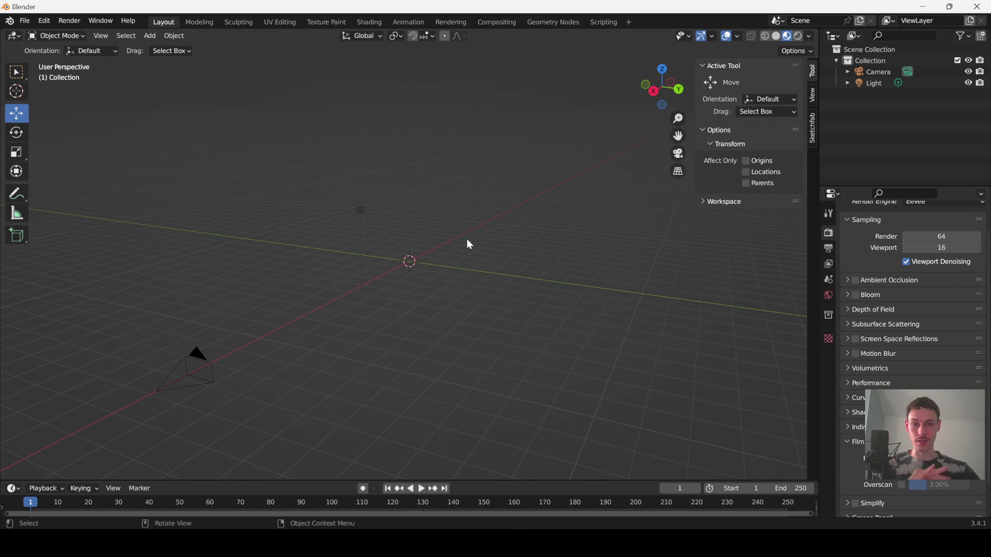
middle_click_drag(364, 254, 295, 259)
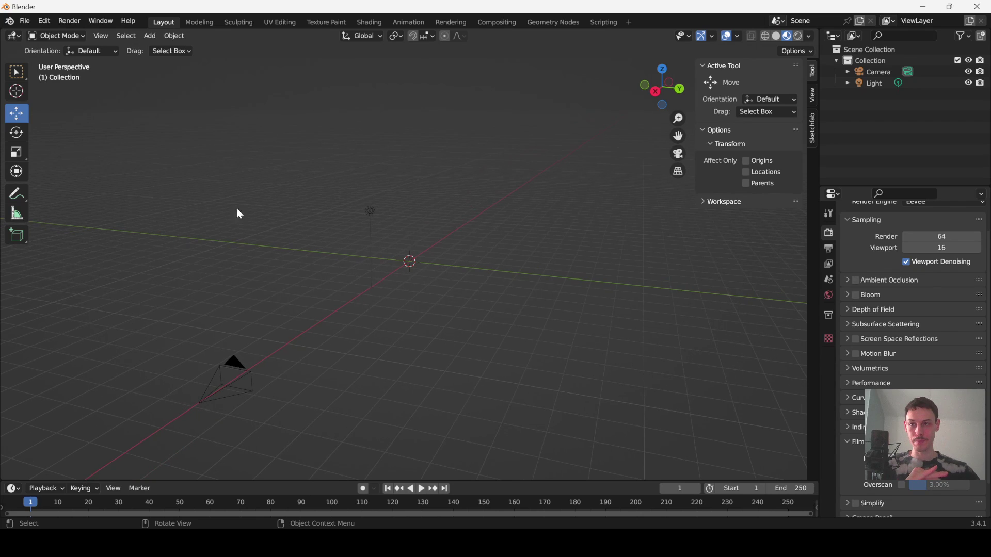
middle_click_drag(220, 325, 221, 325)
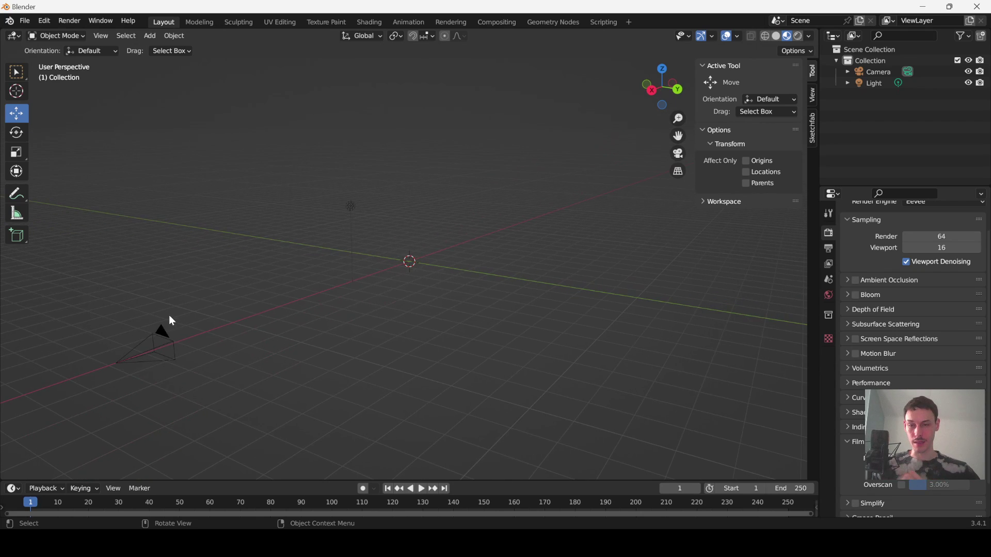
left_click_drag(133, 320, 188, 370)
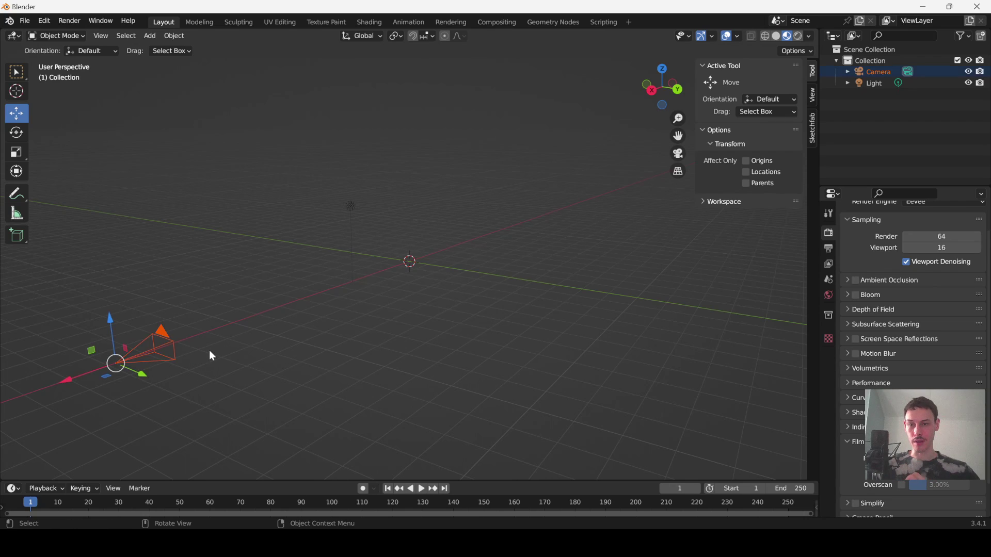
middle_click_drag(213, 356, 213, 356)
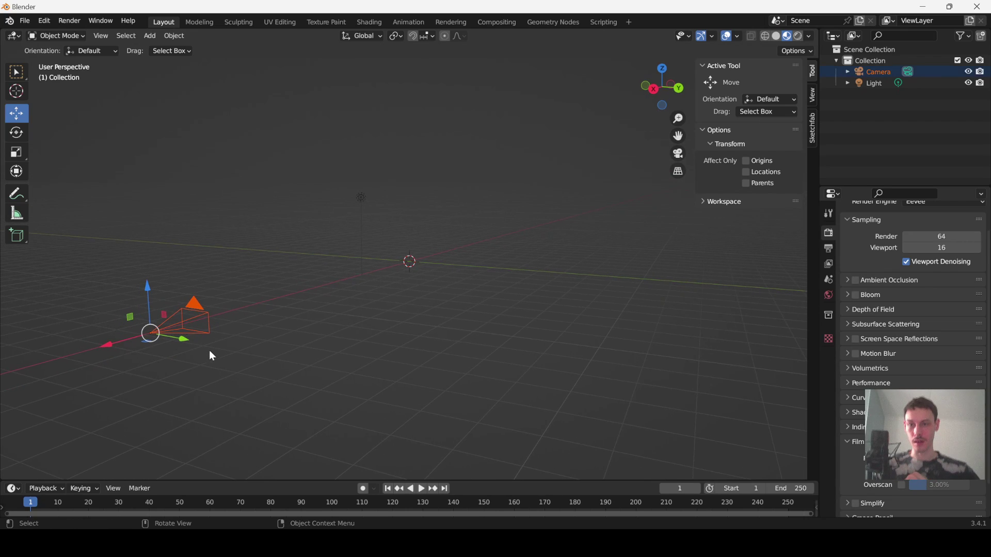
left_click(295, 234)
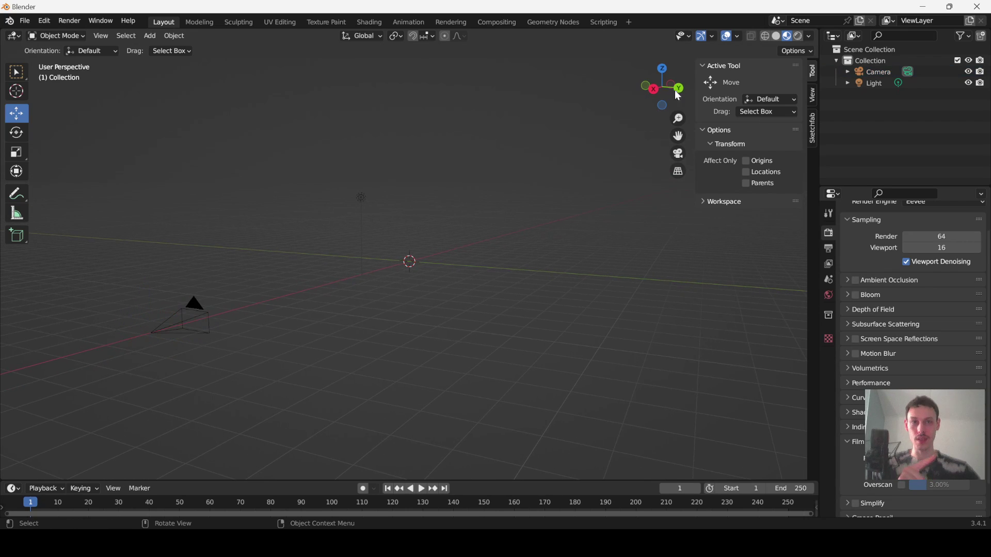
Toggle the workspace options and the N sidebar, leaving the sidebar hidden.
left_click(706, 206)
left_click(707, 207)
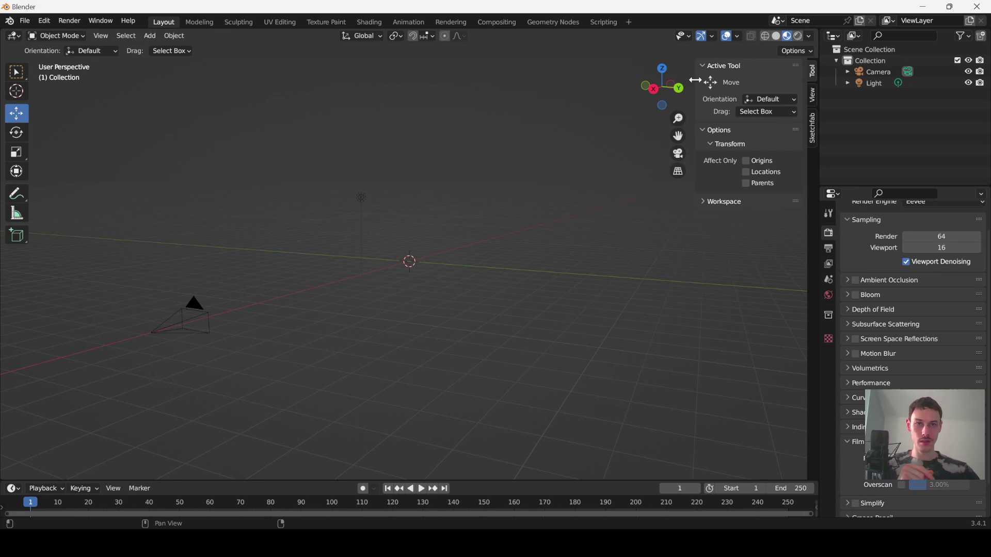
left_click_drag(695, 81, 813, 75)
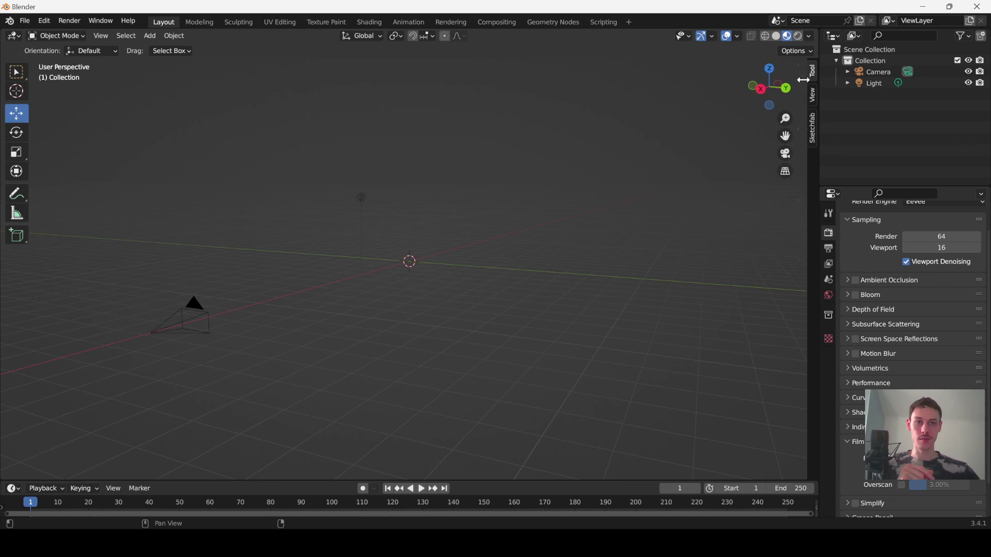
left_click(818, 71)
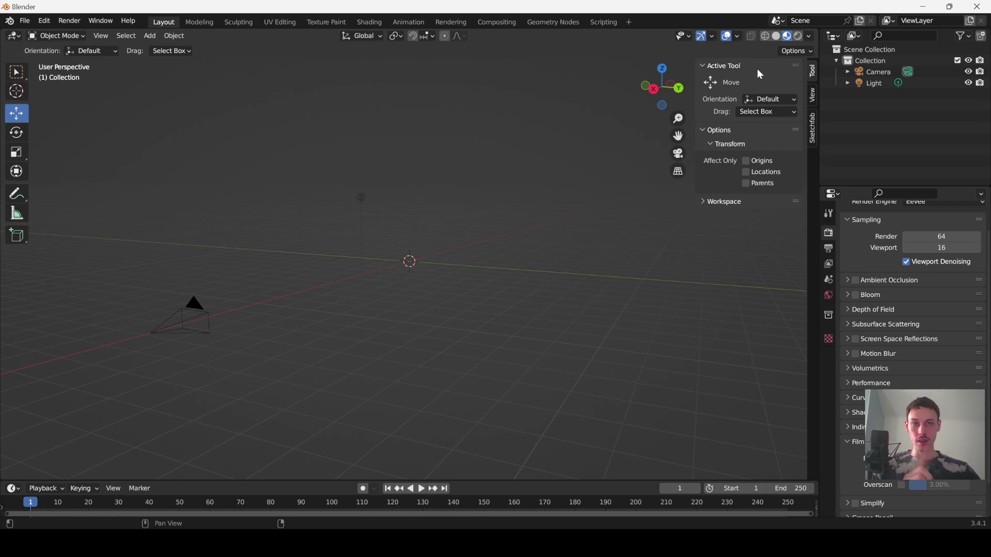
left_click_drag(695, 72, 811, 72)
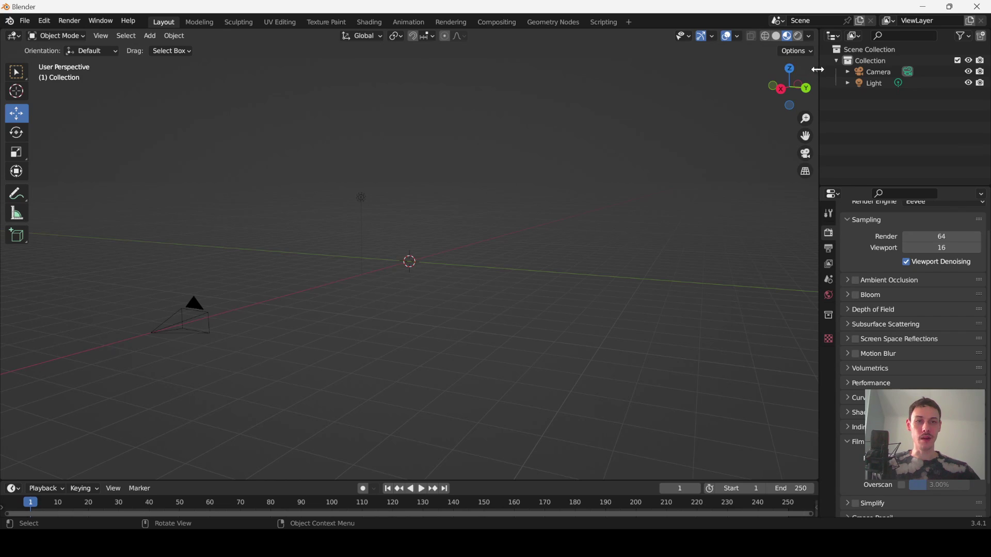
Select the camera and show its Location, Rotation and Scale in the N-panel.
left_click(201, 316)
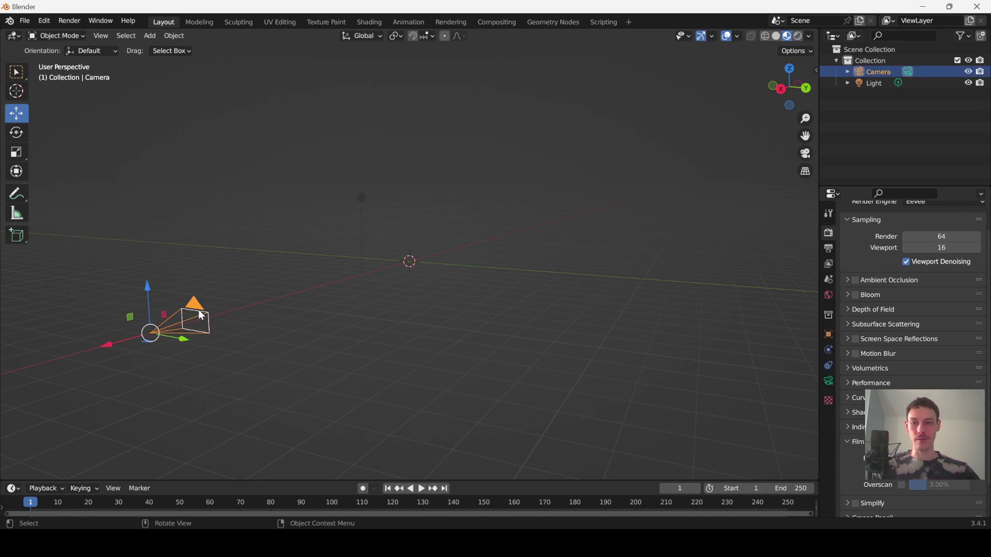
left_click(362, 198)
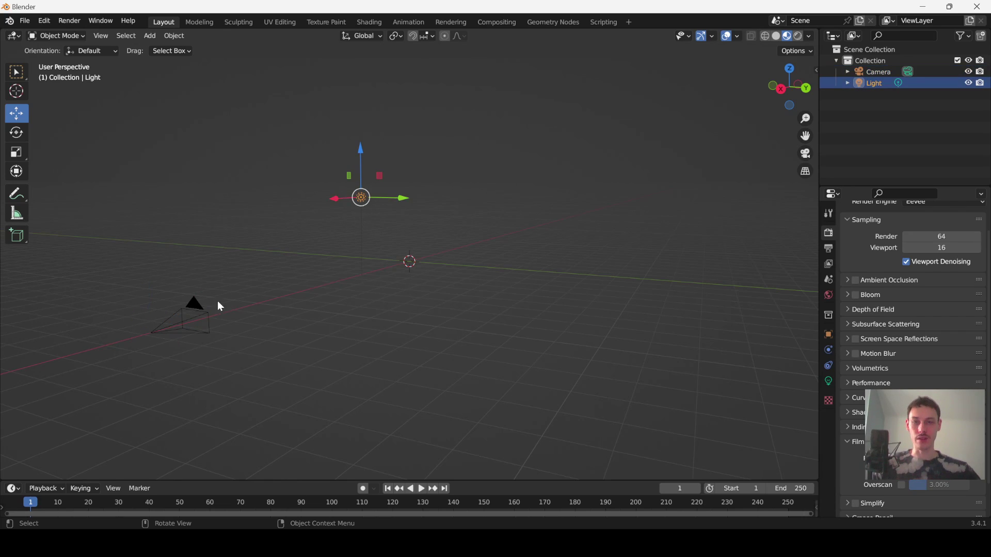
left_click(201, 314)
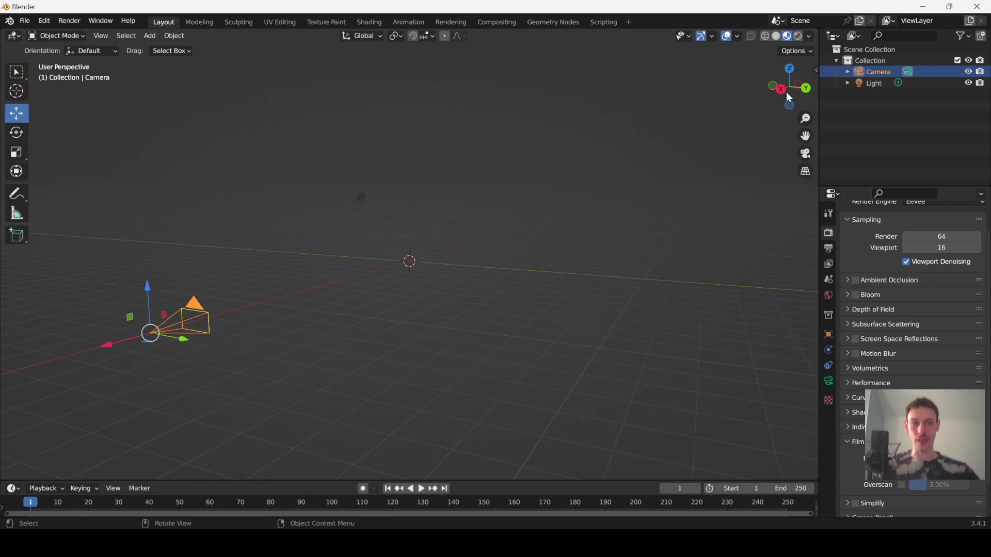
left_click(816, 70)
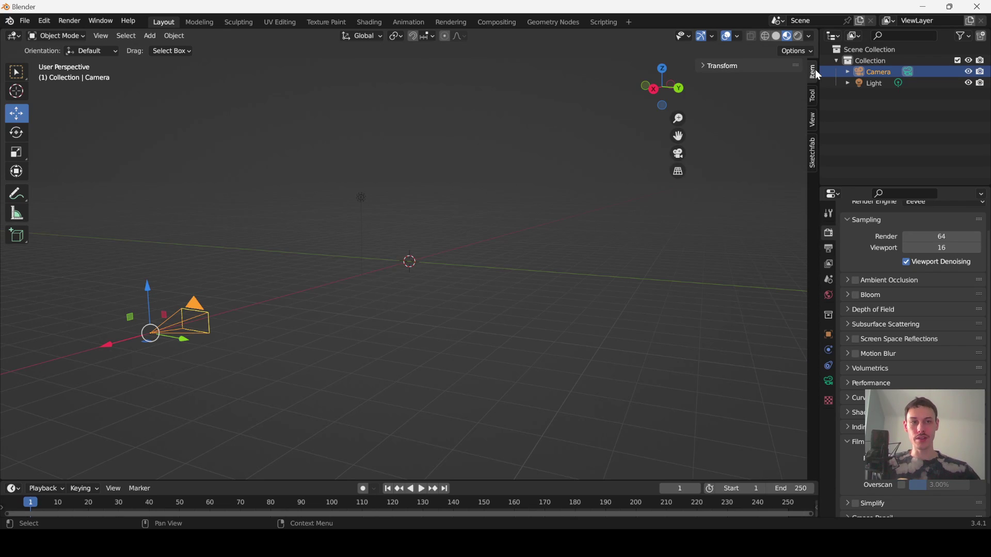
left_click(704, 67)
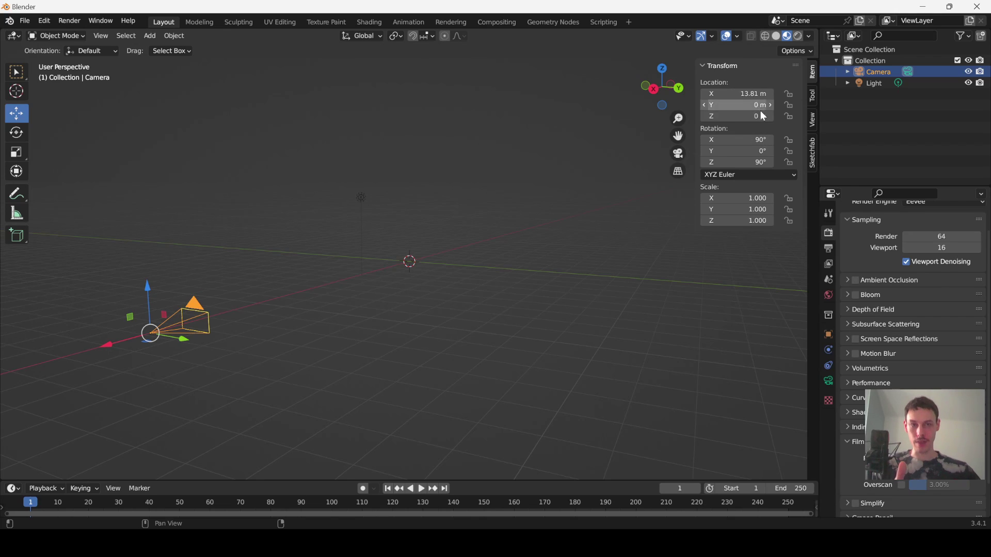
right_click(140, 280)
key("Escape")
With the camera at X 13.81 m and rotation 90°, 0°, 90°, select the Light.
middle_click_drag(163, 248, 424, 183)
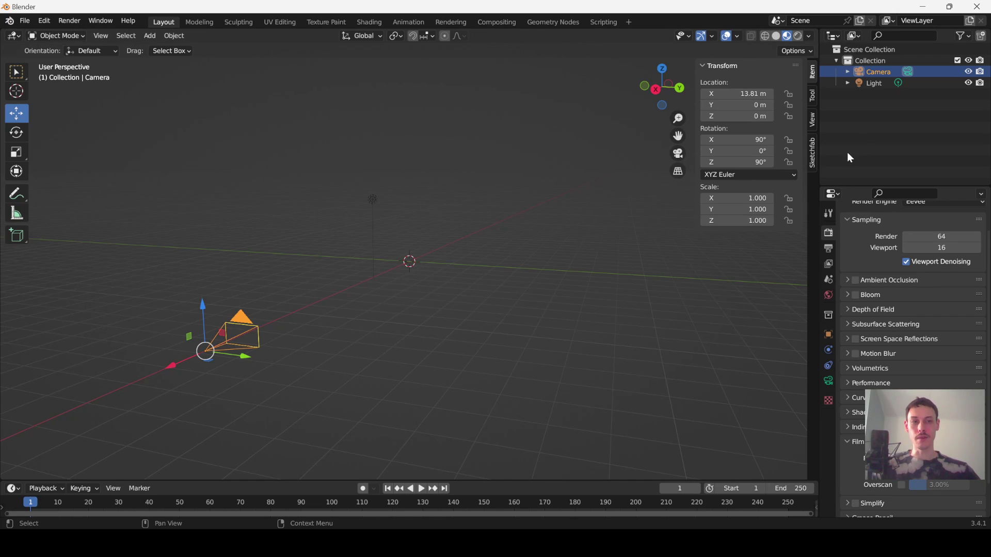
left_click(305, 178)
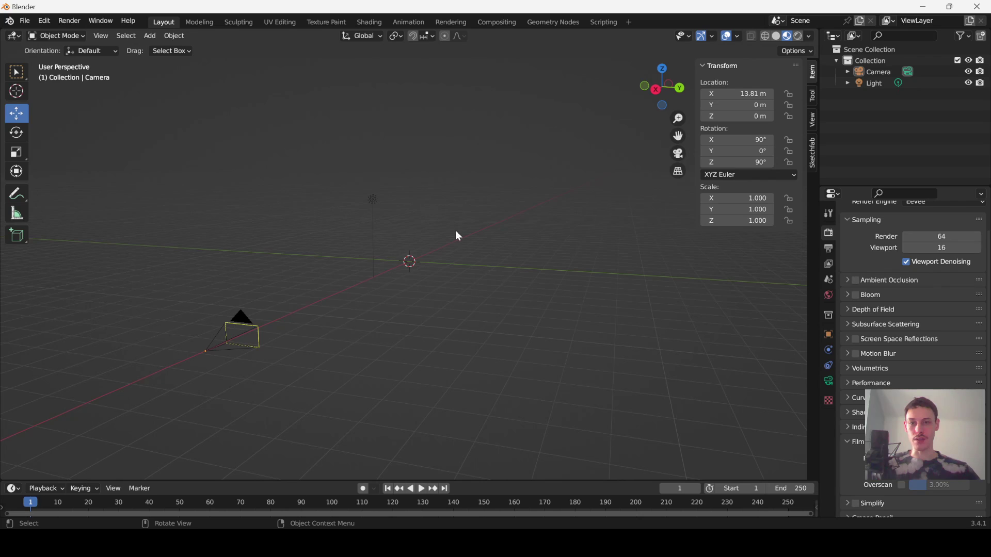
left_click(373, 200)
scroll(341, 196, "up", 2)
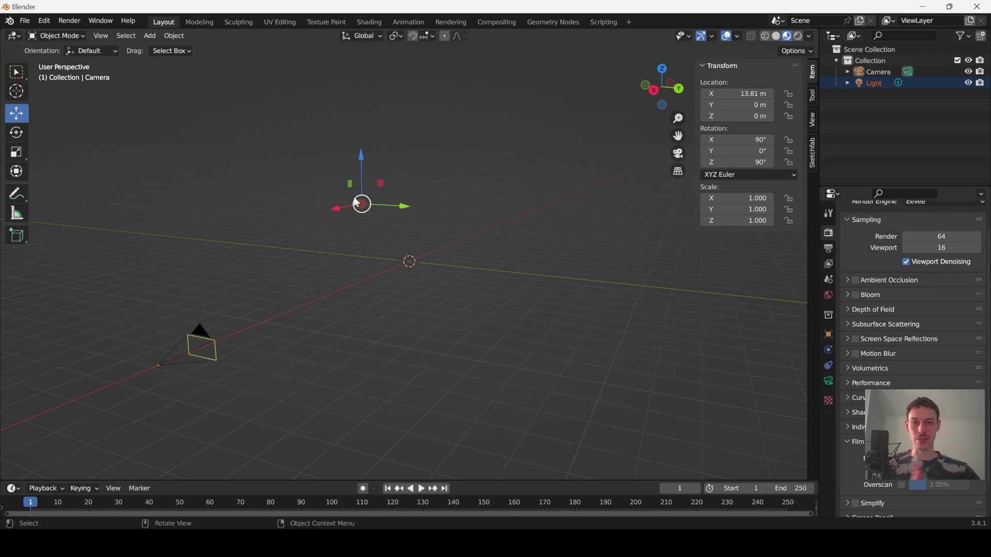
left_click(511, 278)
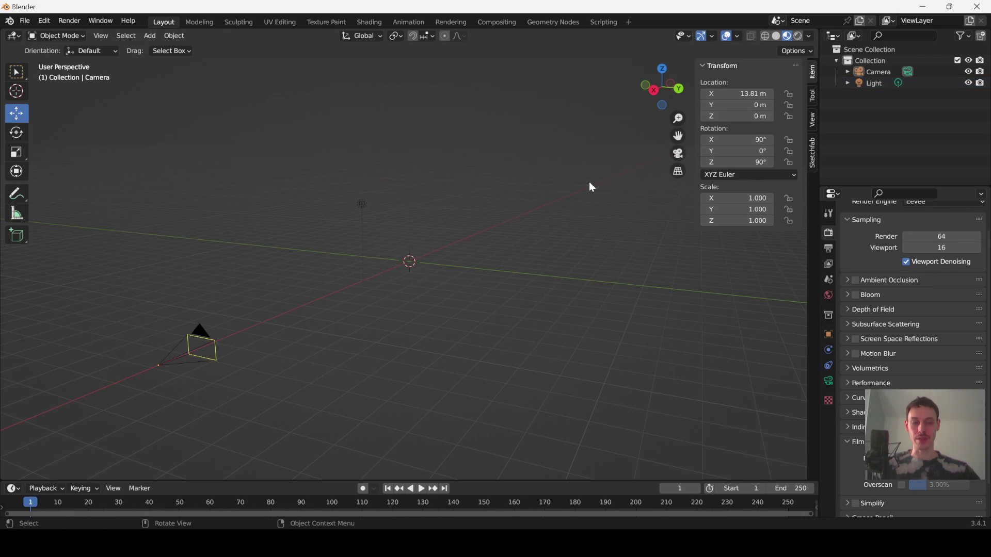
left_click(829, 250)
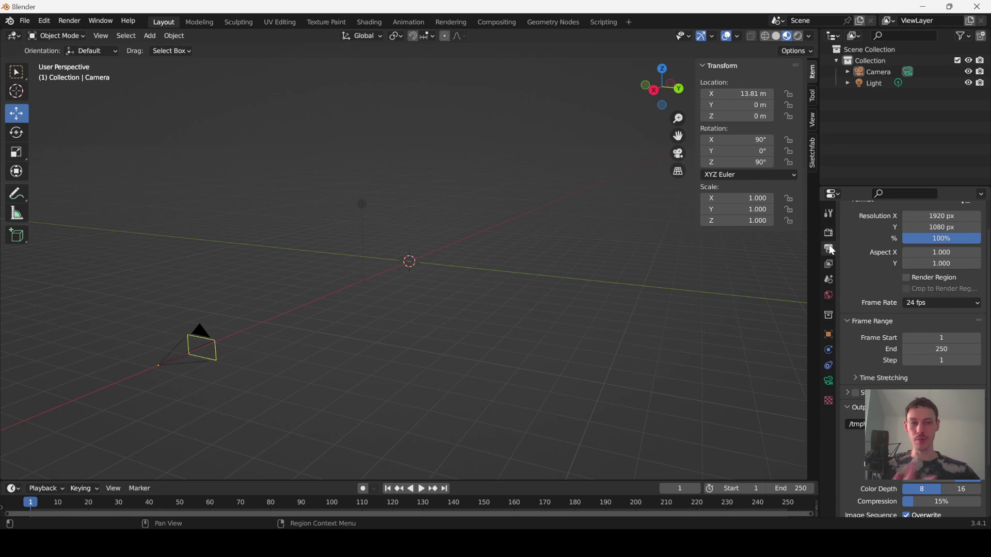
scroll(849, 279, "down", 3)
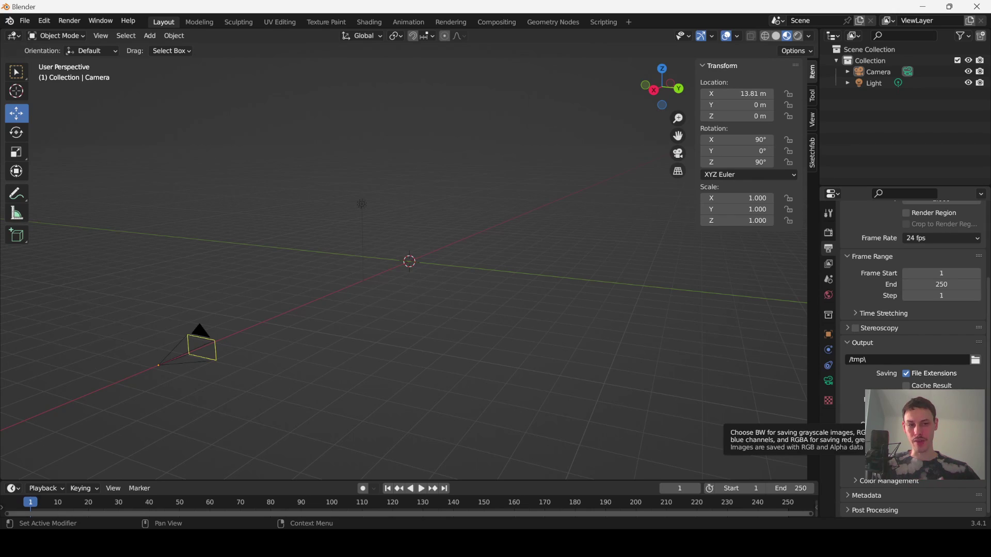
left_click(829, 235)
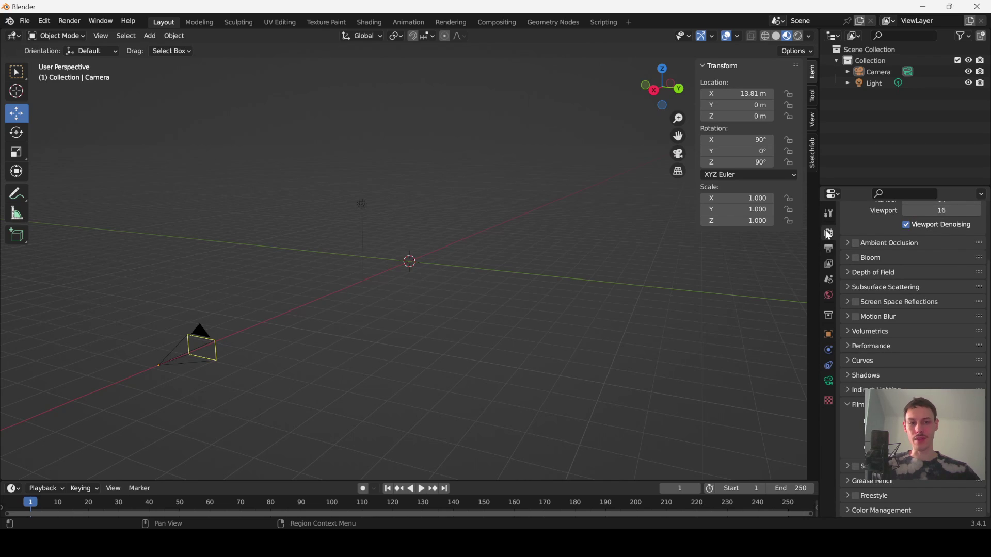
Bring up the File > Import list of 3D model formats.
scroll(888, 346, "up", 3)
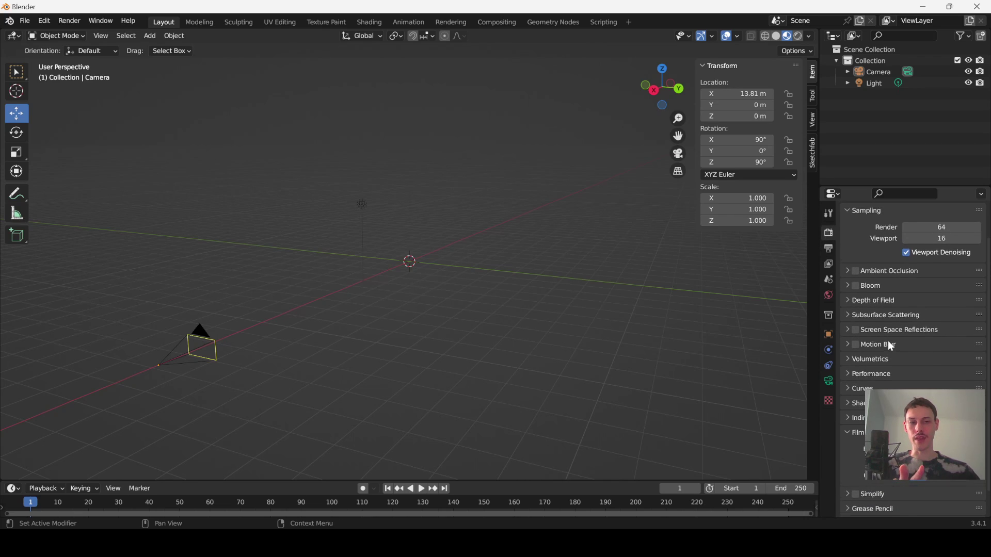
scroll(888, 345, "down", 2)
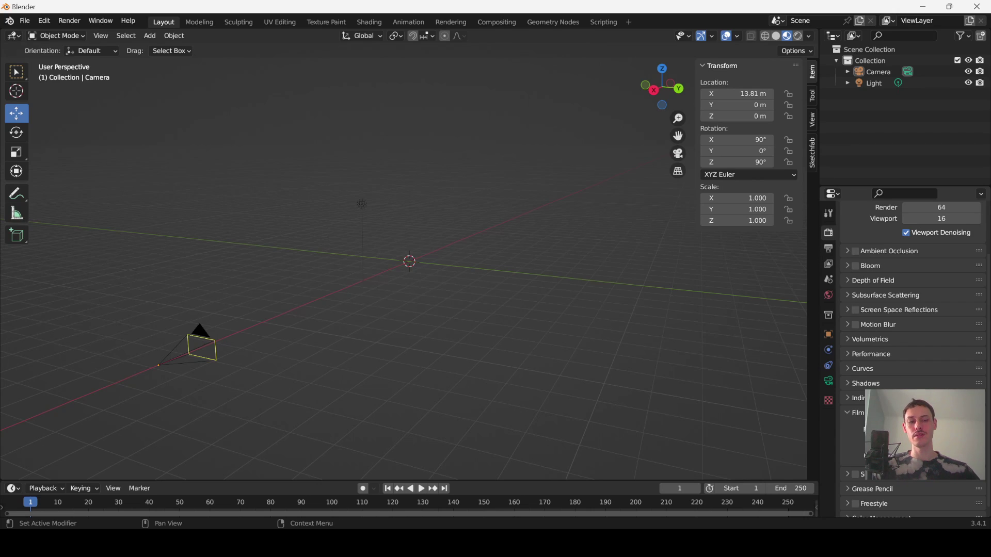
scroll(913, 331, "down", 1)
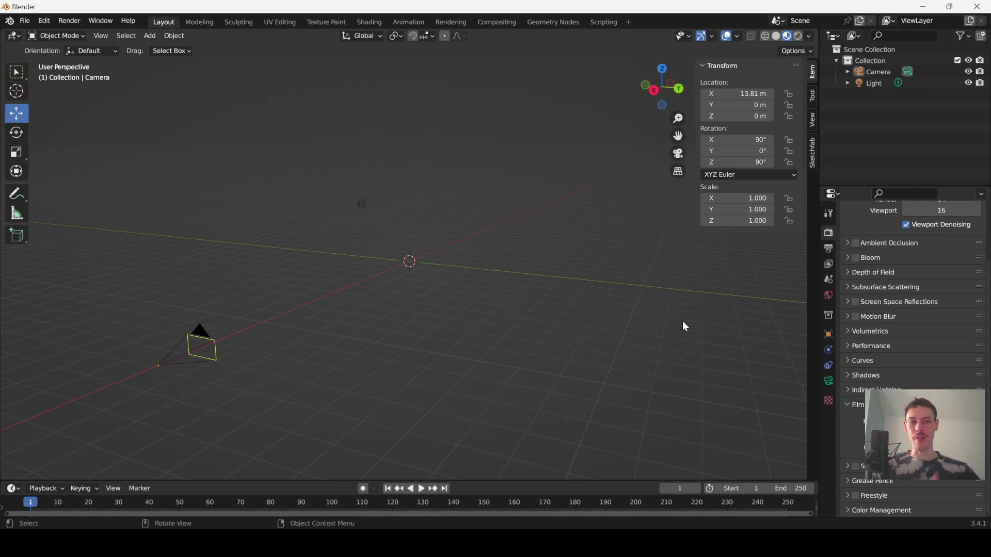
middle_click_drag(315, 257, 212, 206)
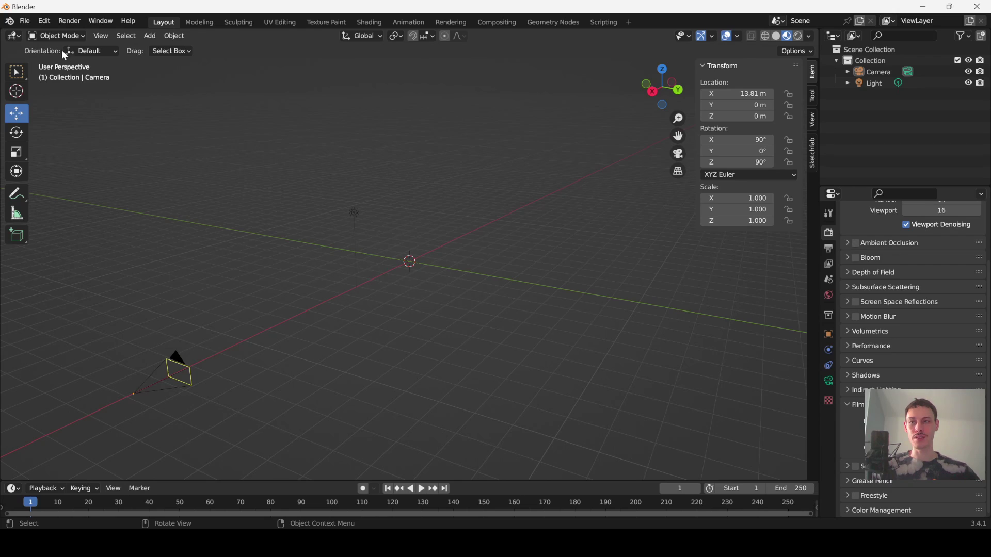
left_click(25, 21)
mouse_move(63, 175)
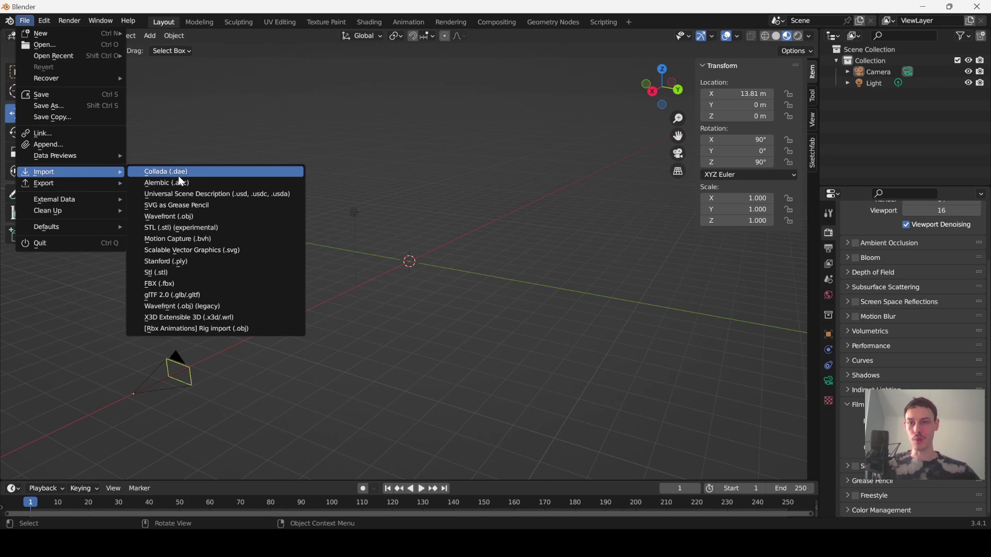
Choose Wavefront (.obj) (legacy) and pick prototypeObj.obj in Downloads.
left_click(235, 308)
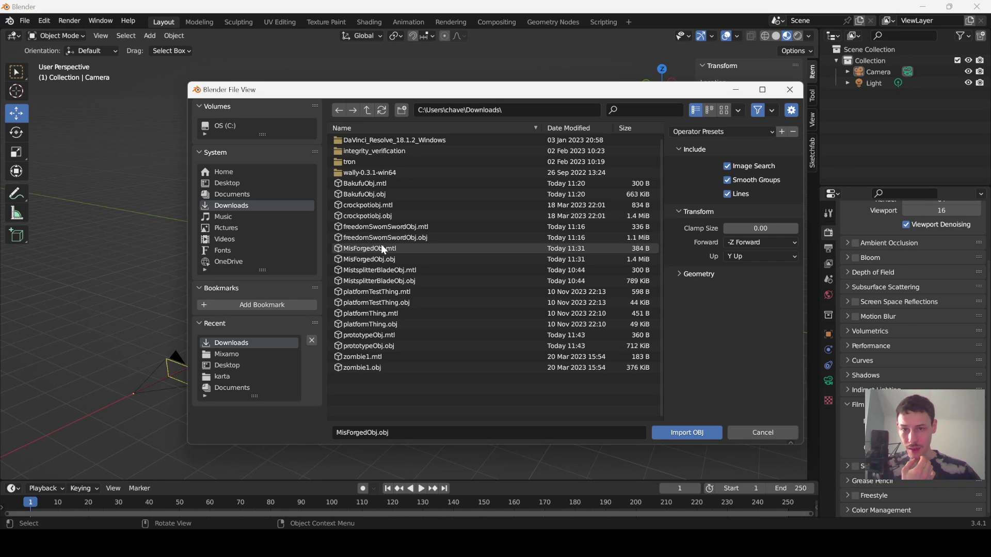
left_click(380, 348)
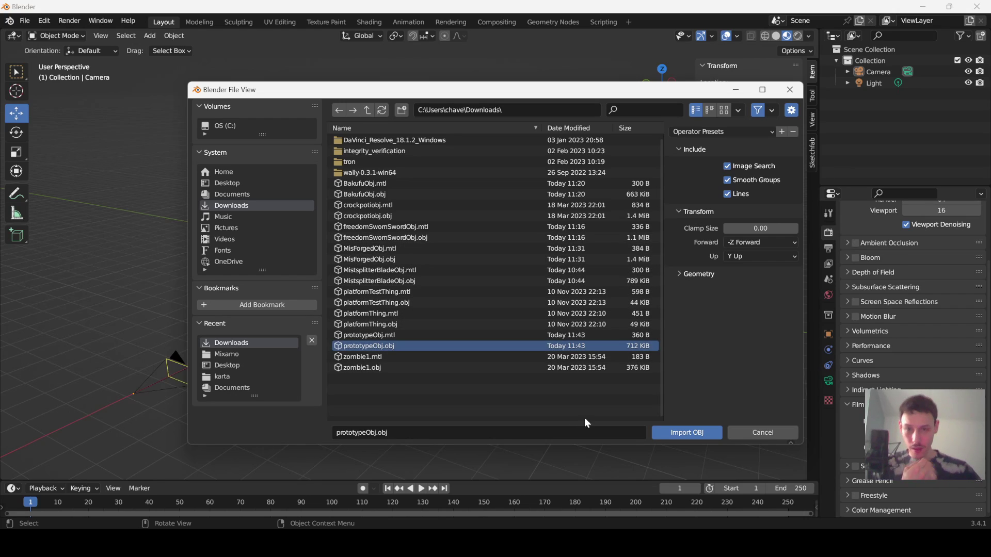
Import prototypeObj.obj and orbit around the sword with numpad 6.
left_click(692, 435)
key("KP_6")
key("KP_6")
key("KP_6")
key("KP_6")
key("KP_6")
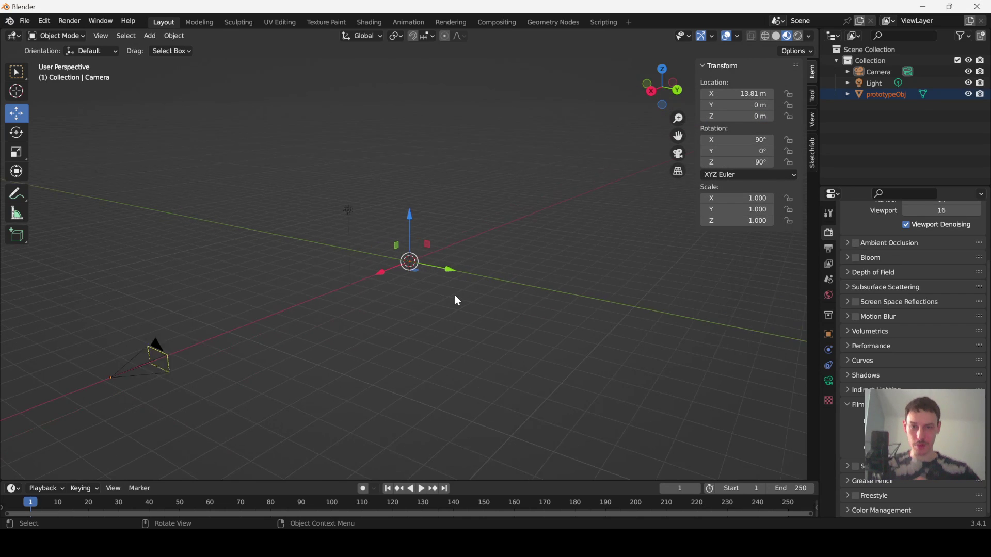
key("KP_6")
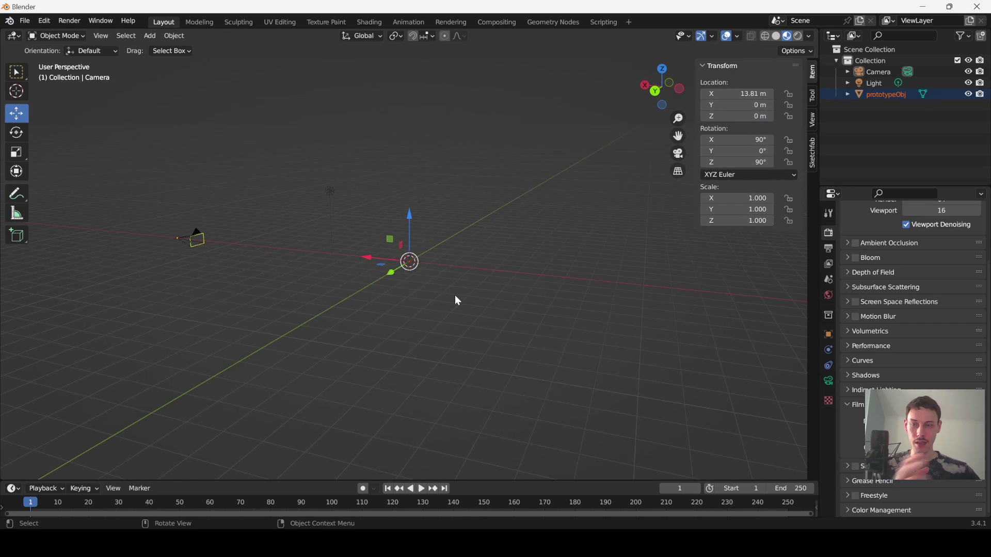
key("KP_6")
key("KP_6")
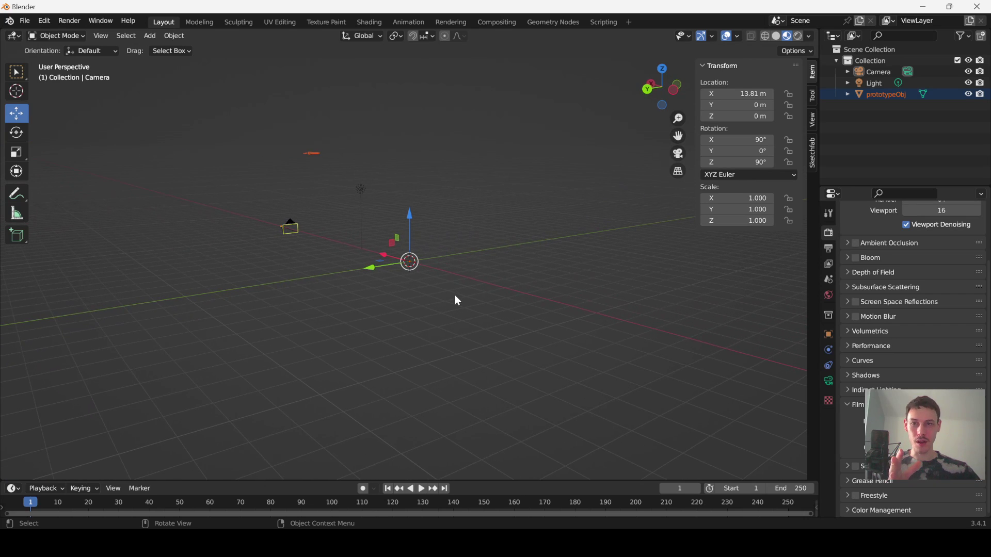
key("KP_6")
key("KP_6")
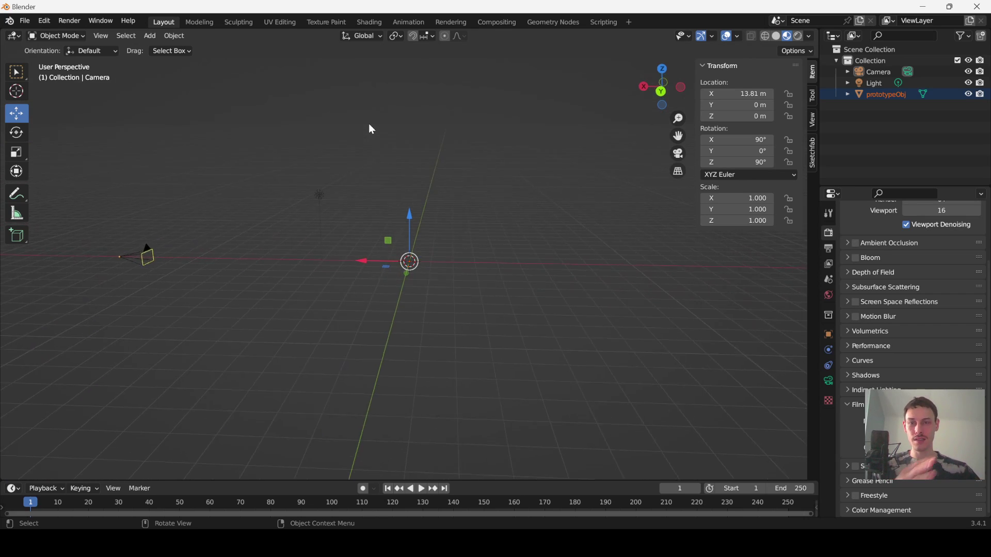
key("KP_6")
key("KP_6")
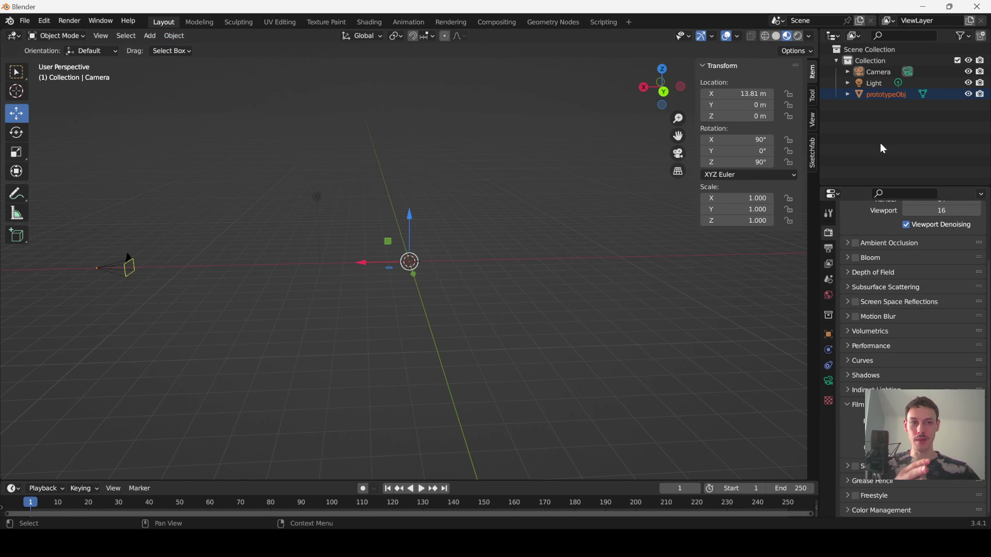
Apply Object > Set Origin > Geometry to Origin to centre the sword.
left_click(169, 37)
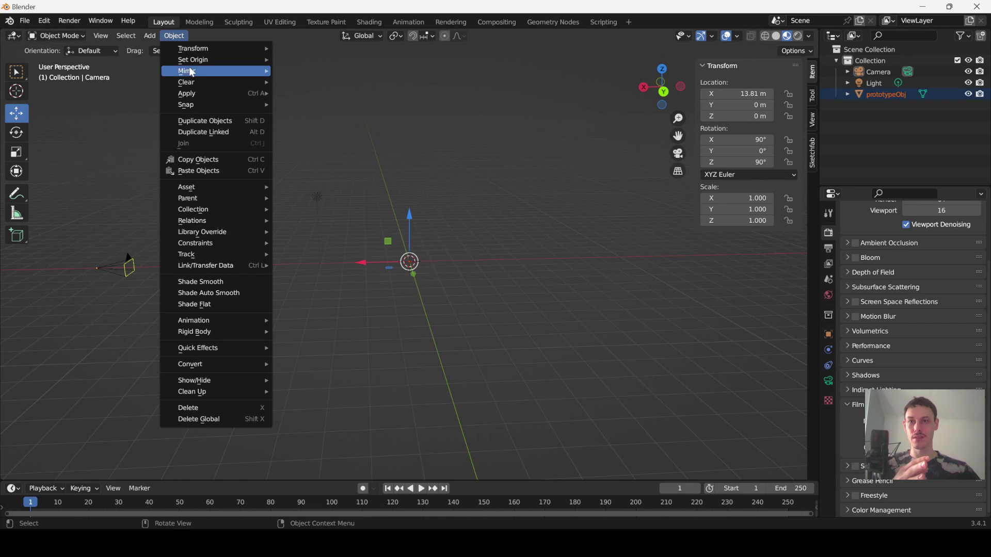
mouse_move(203, 64)
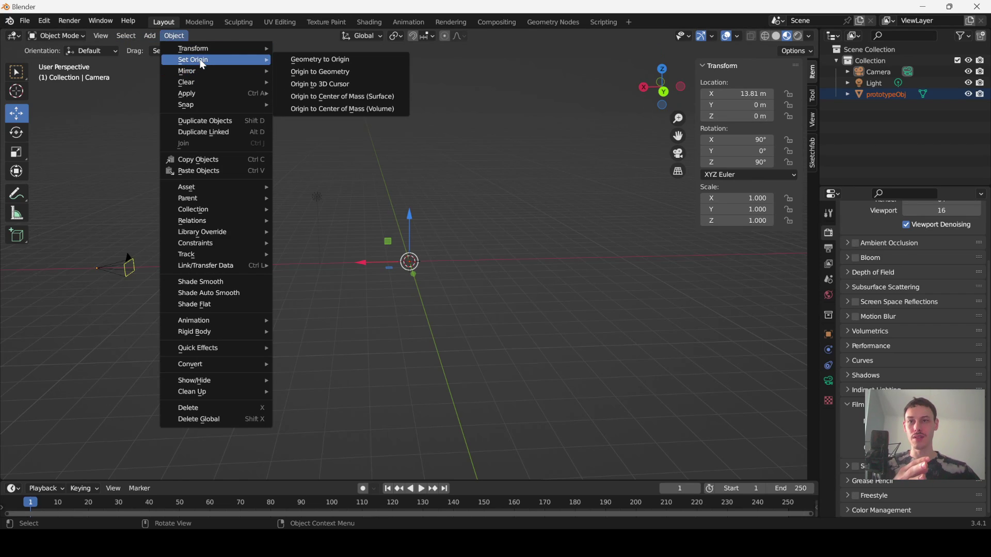
left_click(312, 65)
middle_click_drag(343, 148, 336, 181)
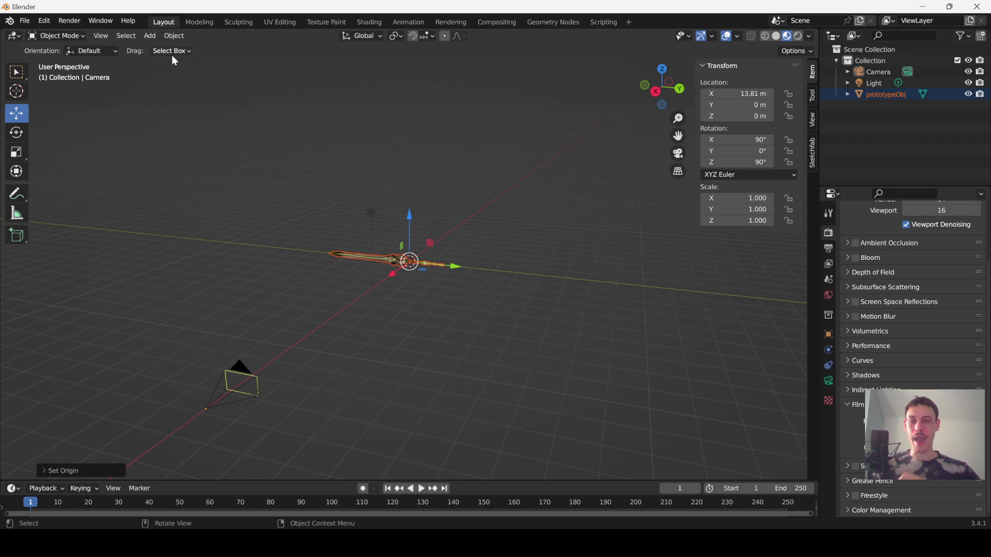
Render a still image of the sword.
left_click(72, 23)
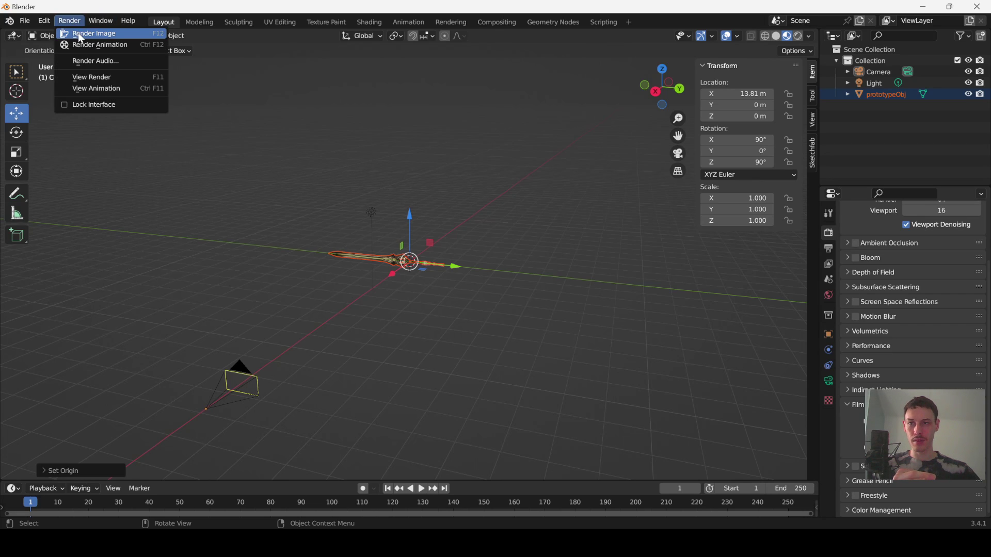
left_click(81, 34)
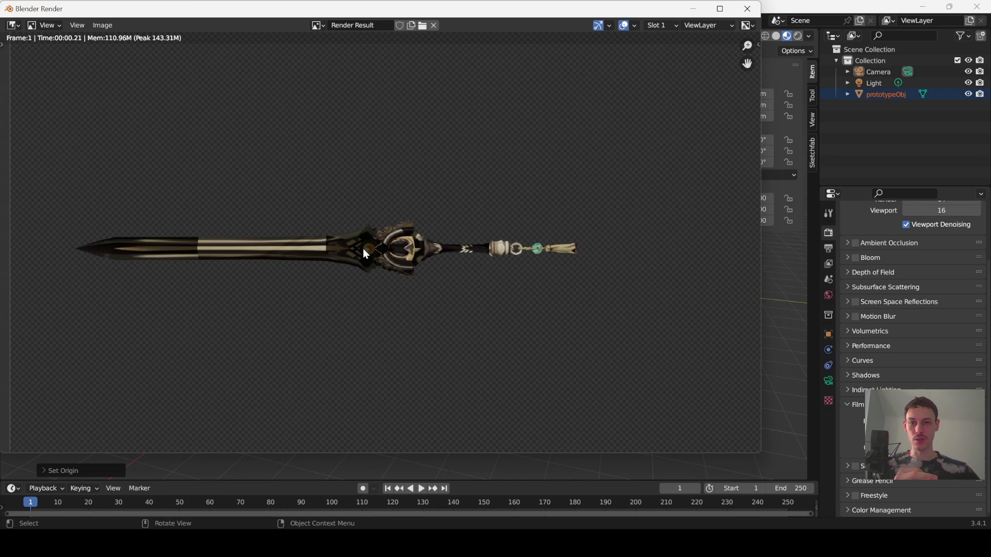
scroll(364, 253, "up", 3)
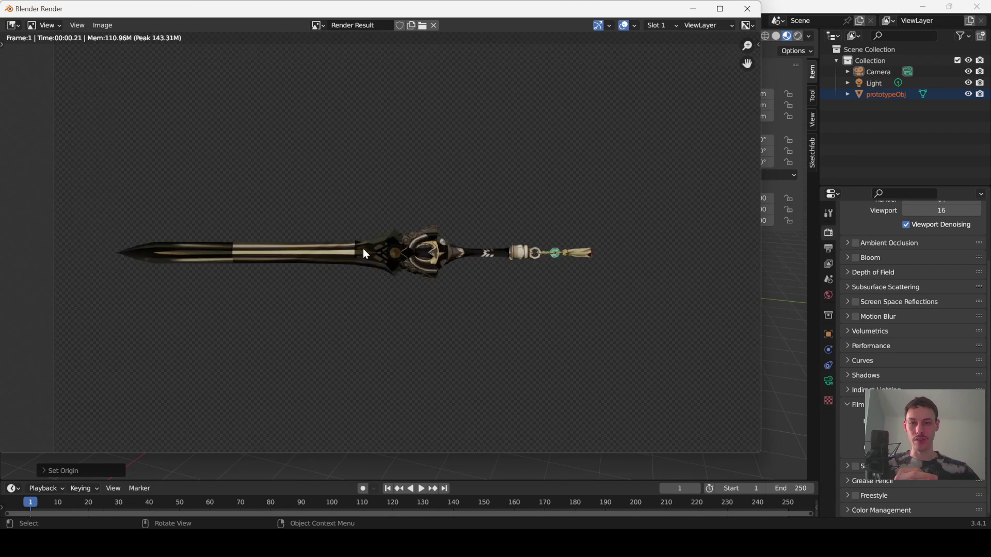
scroll(364, 252, "down", 2)
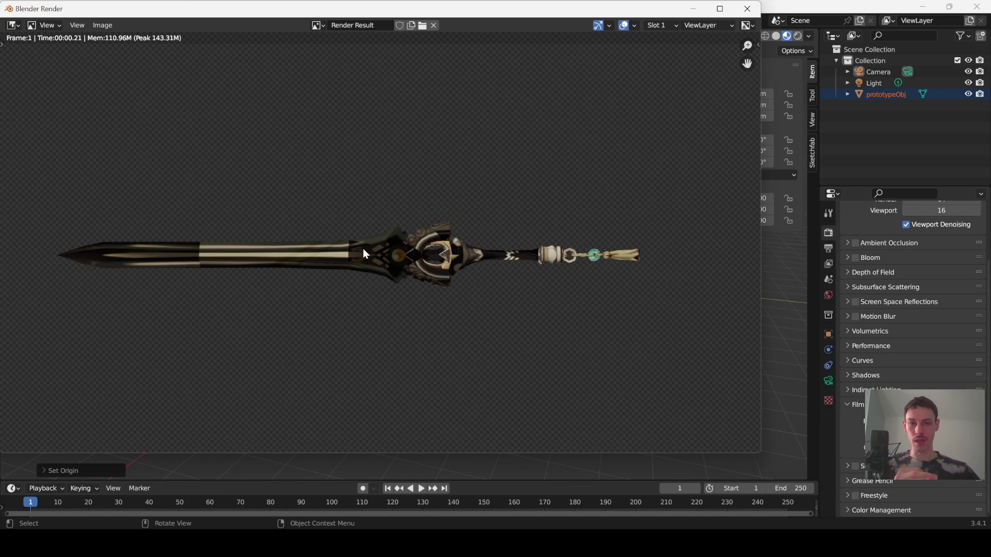
scroll(364, 253, "down", 1)
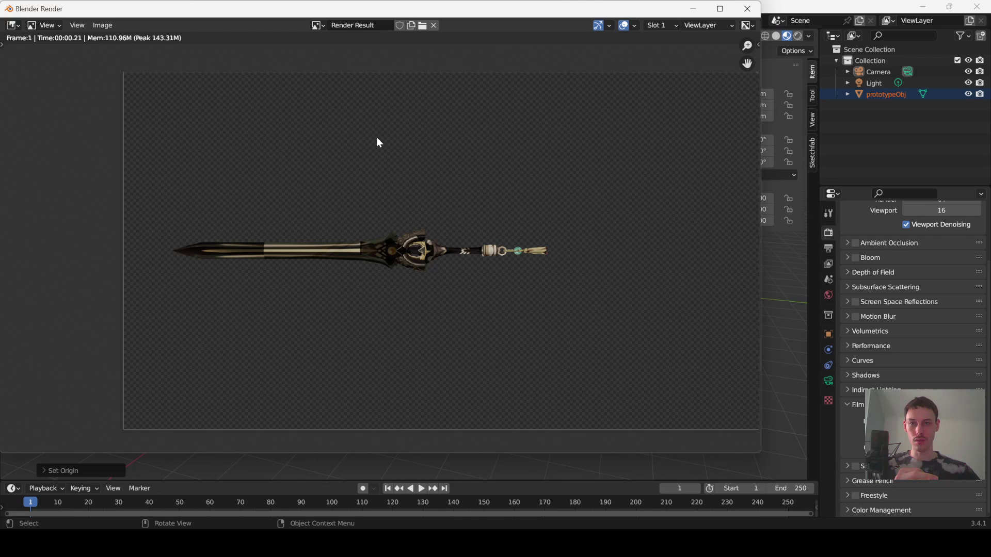
Save the render to Downloads as prototypePng.png.
left_click(102, 25)
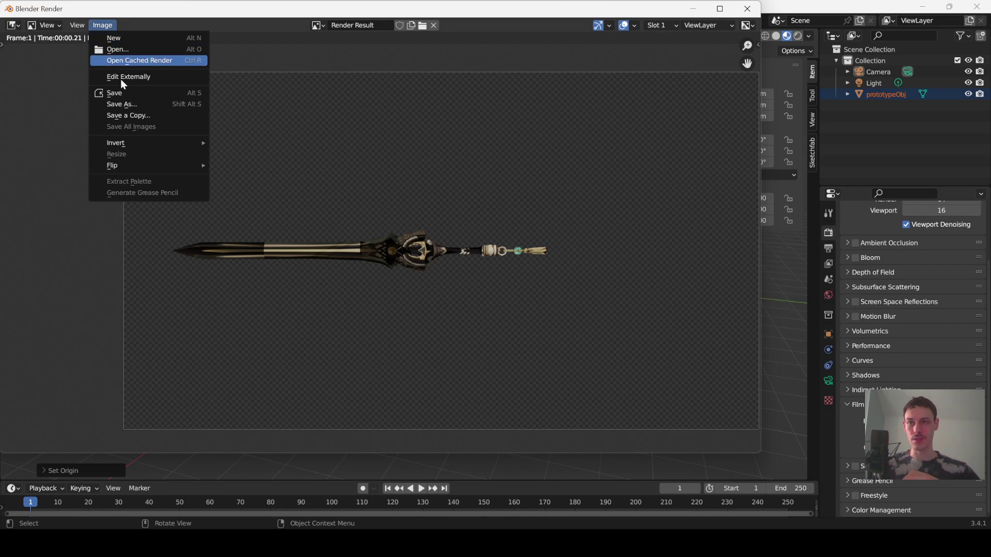
left_click(116, 104)
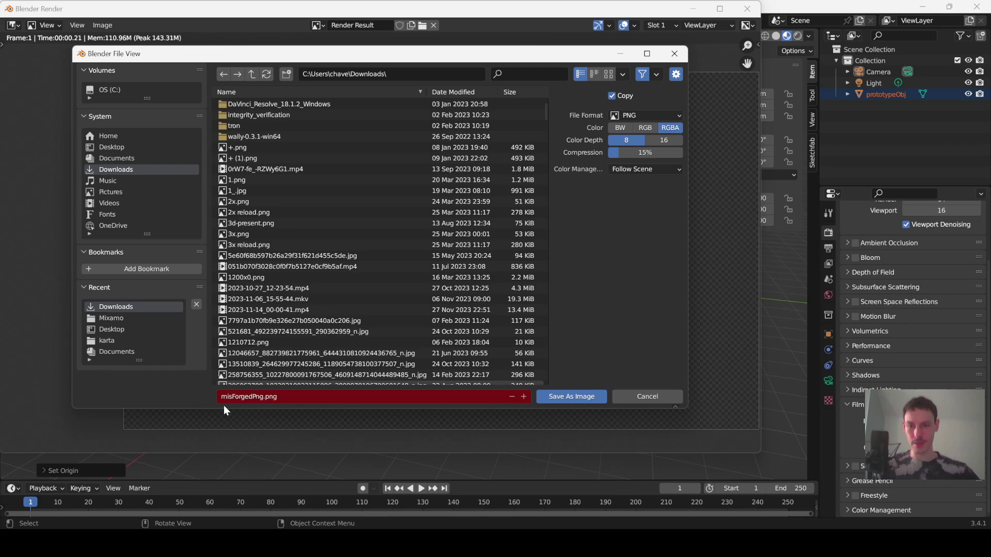
left_click_drag(263, 395, 212, 395)
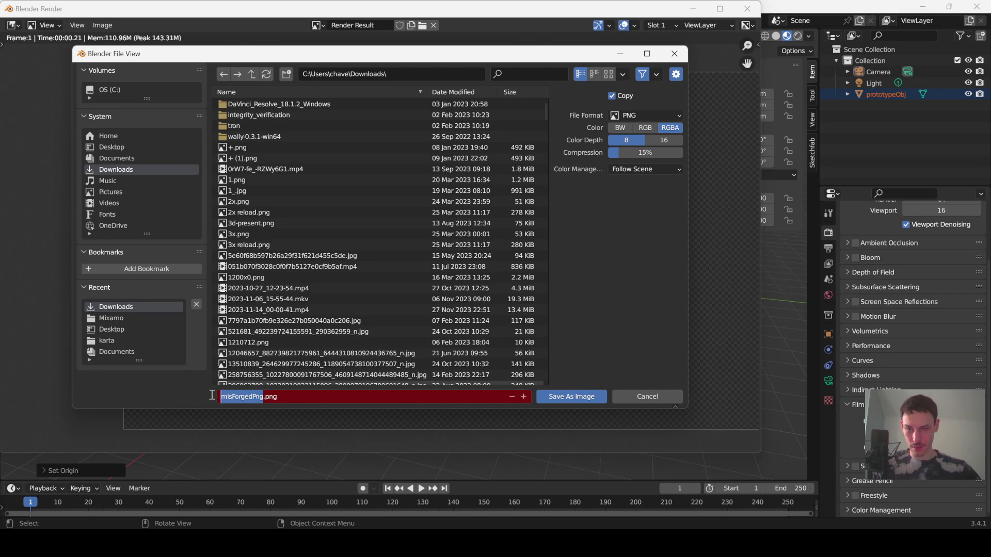
type("prototype")
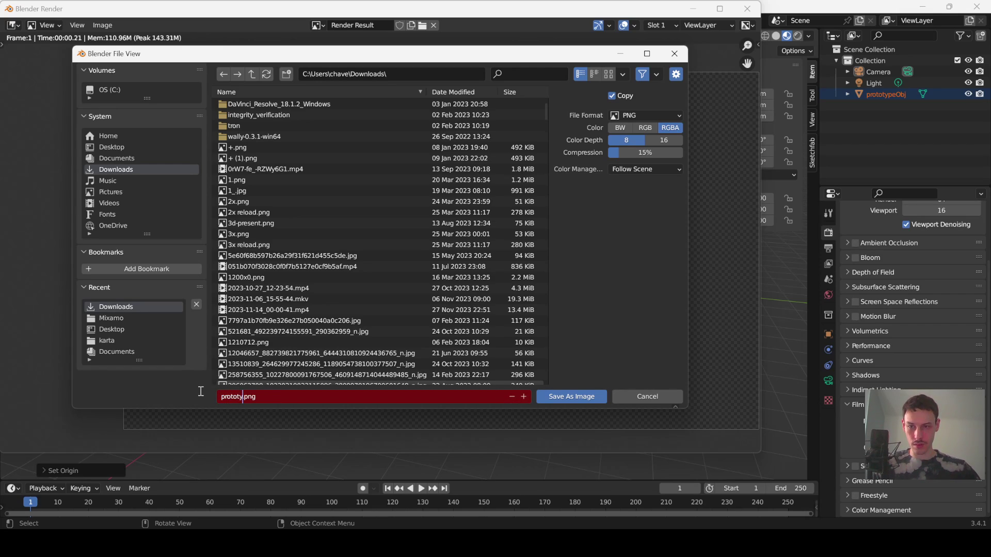
type("Png")
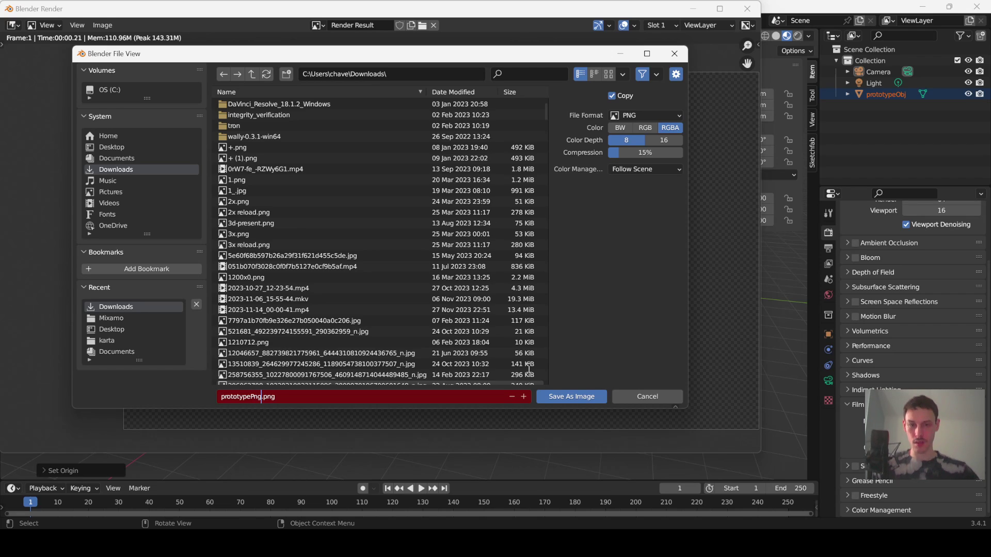
left_click(573, 395)
left_click(569, 397)
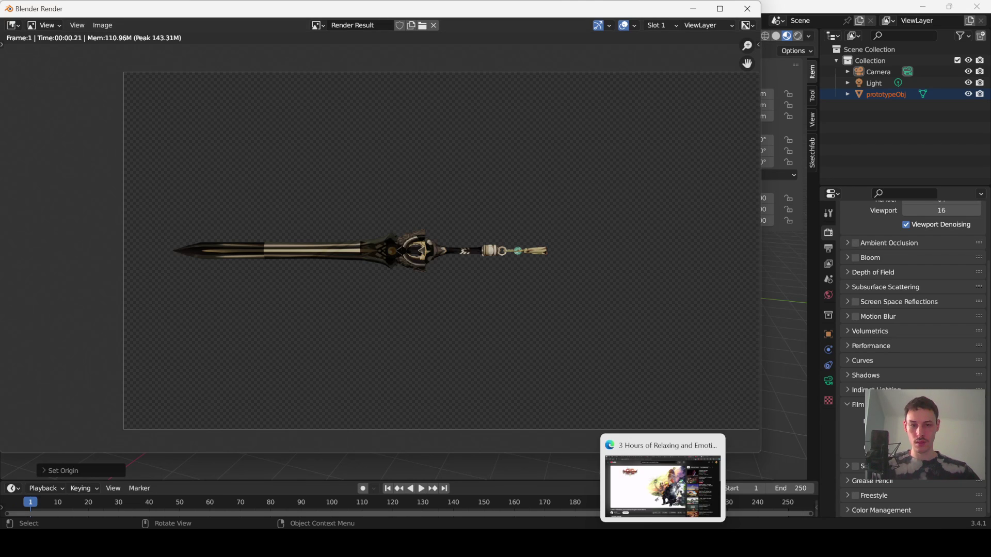
Switch to Photopea in the browser and dismiss the ad-blocker notice.
left_click(677, 495)
left_click(837, 7)
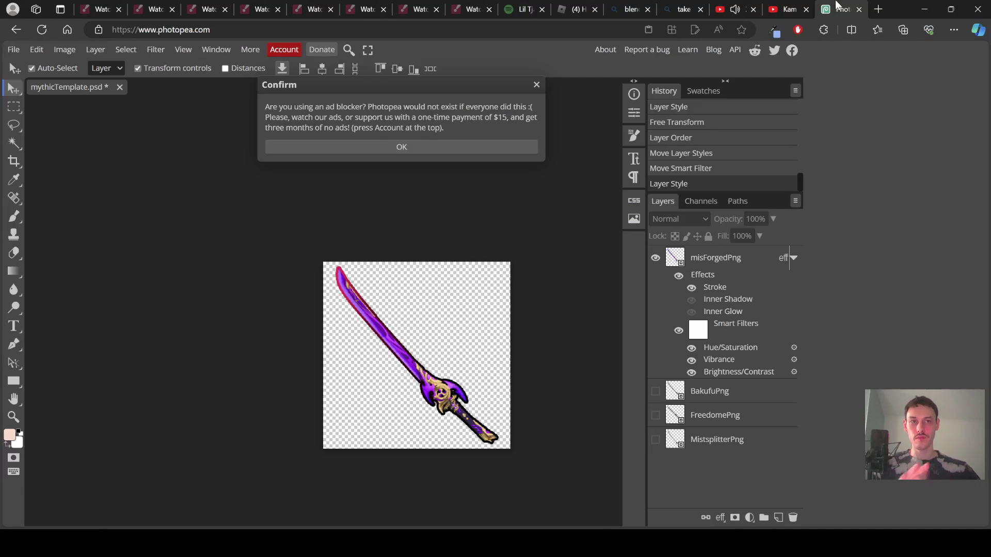
left_click(536, 85)
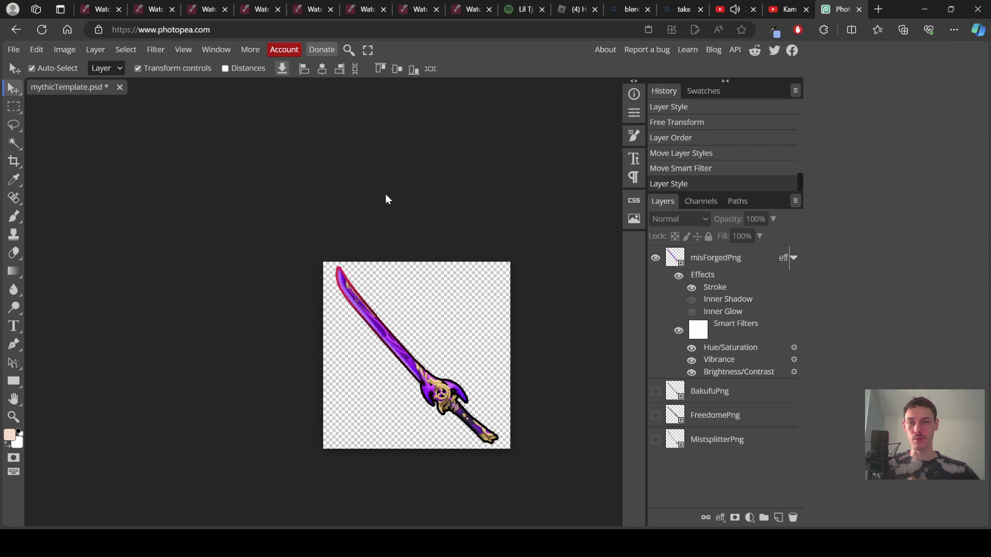
Select the misForgedPng layer in the mythicTemplate document.
scroll(521, 253, "up", 2)
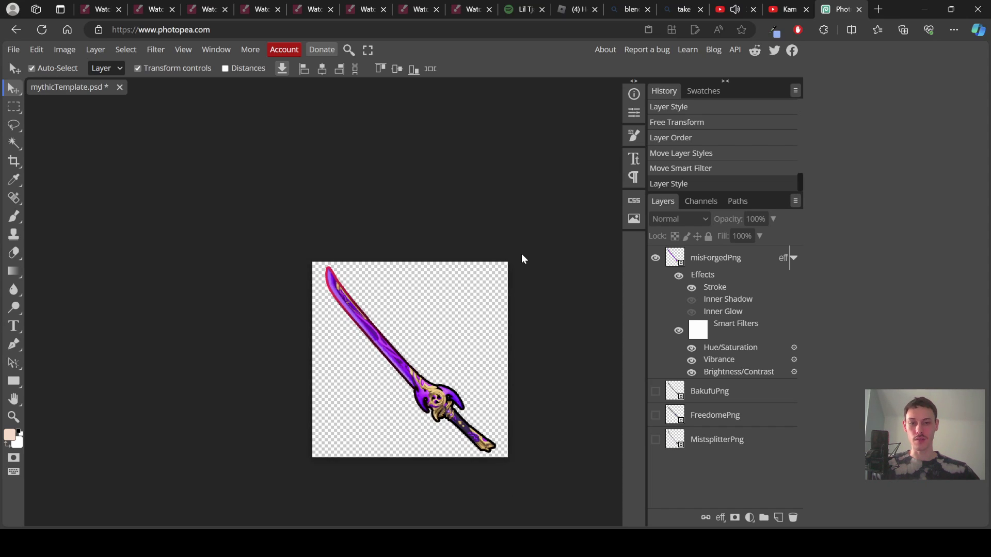
scroll(521, 253, "down", 1)
scroll(521, 253, "up", 2)
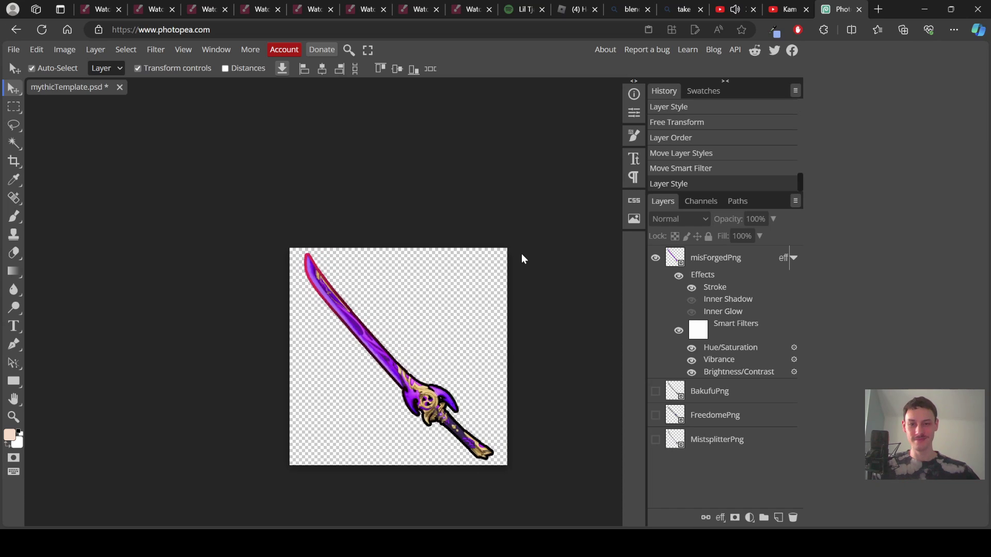
scroll(521, 253, "down", 2)
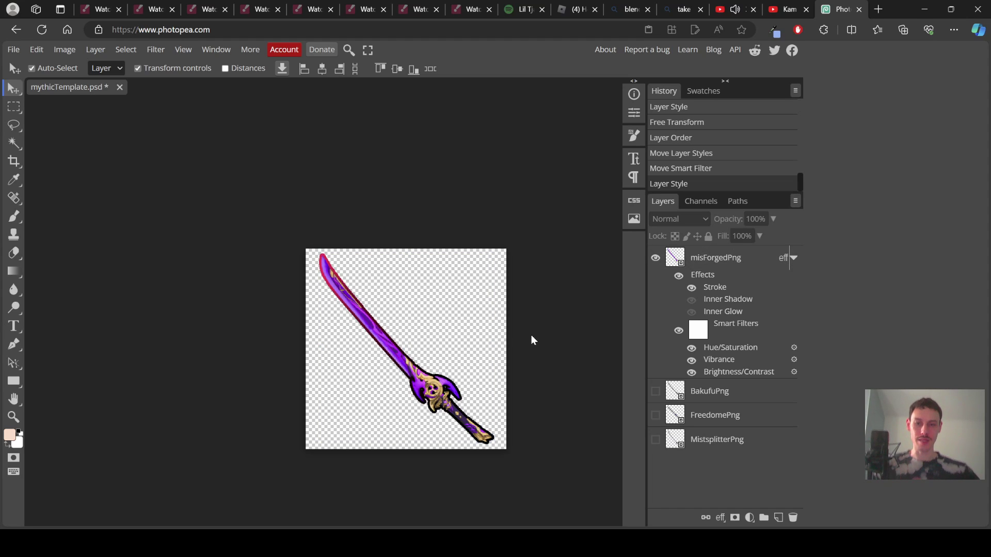
left_click(415, 370)
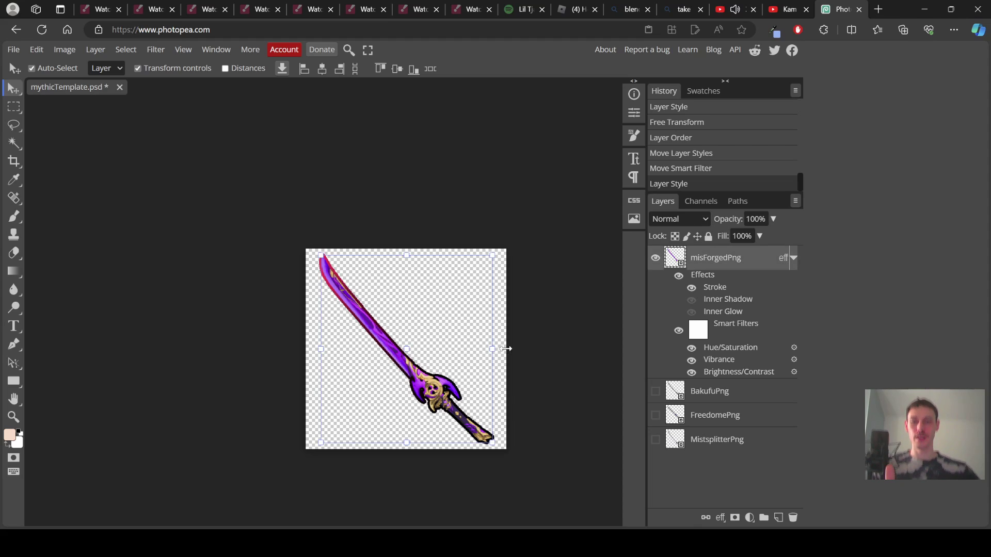
left_click(522, 350)
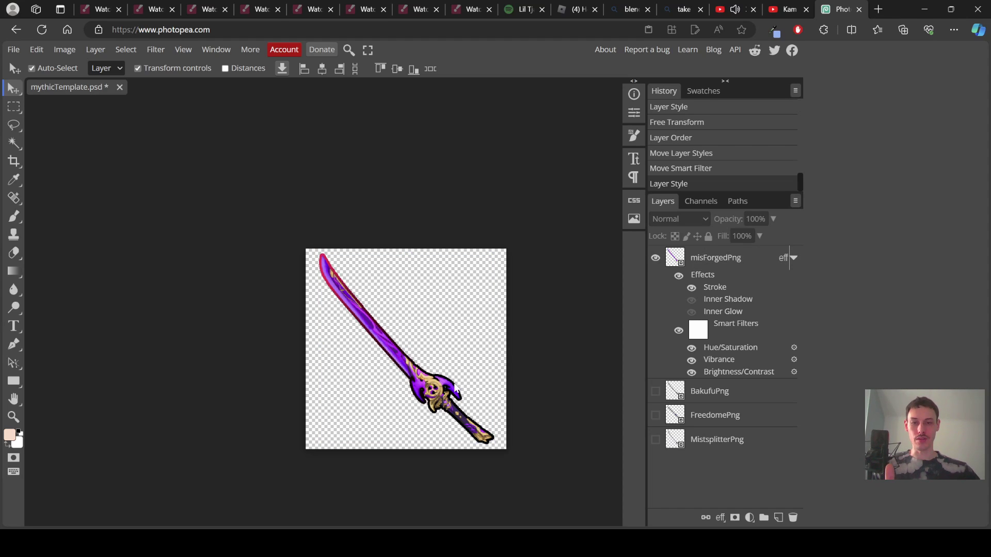
left_click(436, 374)
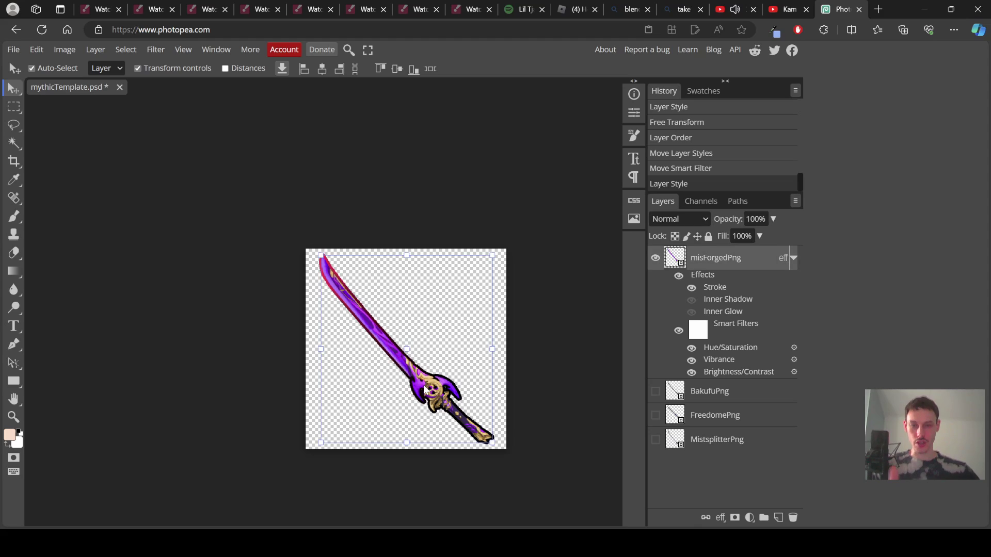
Hide the misForgedPng sword layer and bring File Explorer forward.
left_click(656, 260)
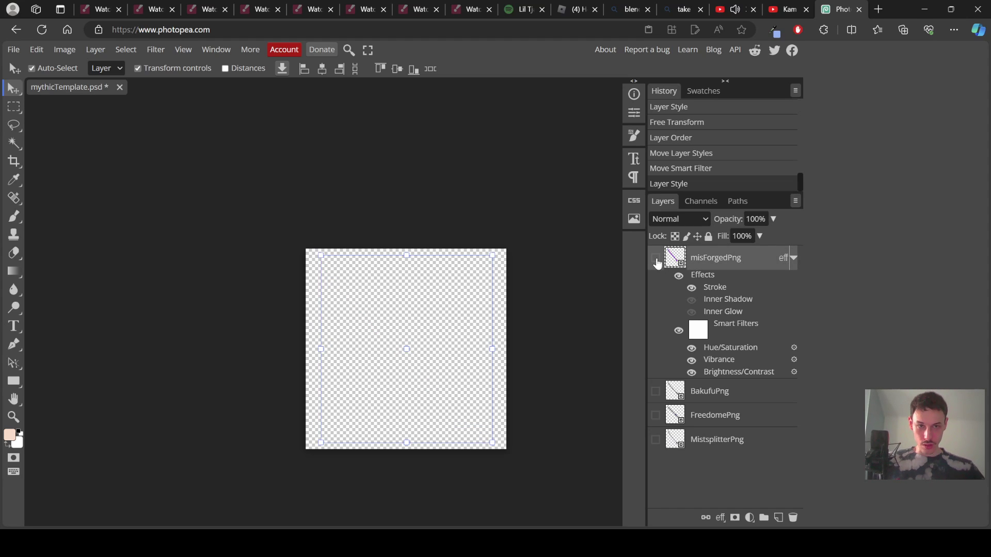
mouse_move(458, 543)
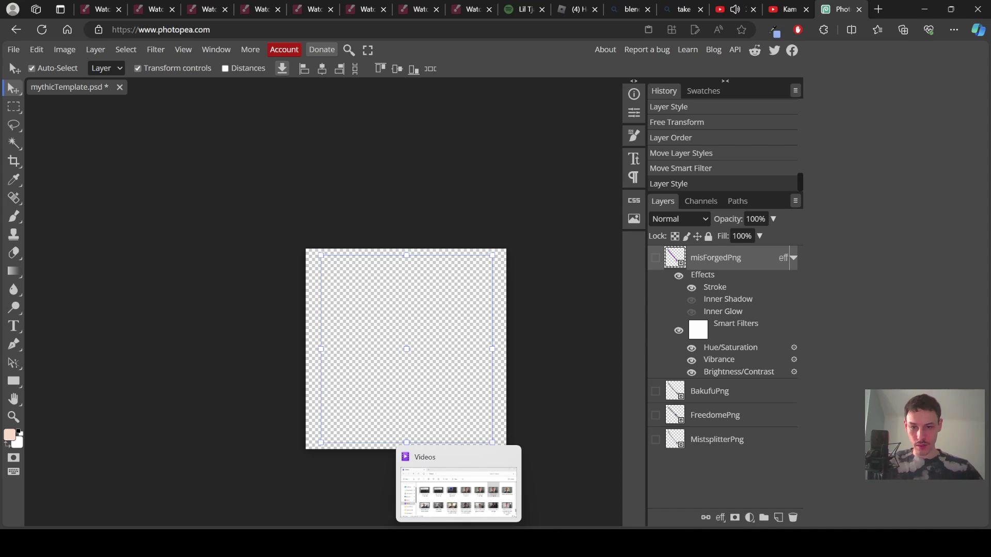
mouse_move(454, 499)
left_click(438, 483)
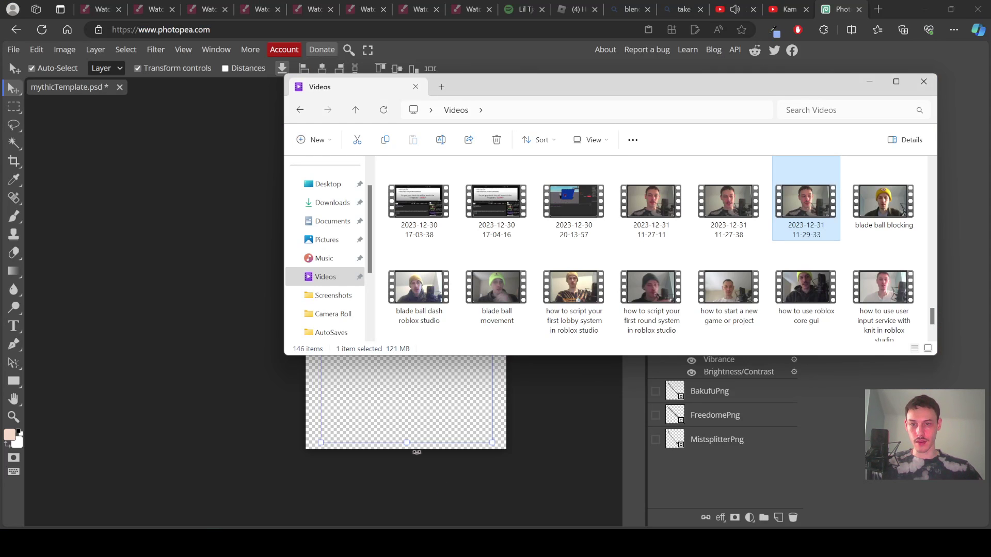
Browse to Downloads and drag prototypePng onto the Photopea canvas.
left_click(333, 221)
left_click(327, 239)
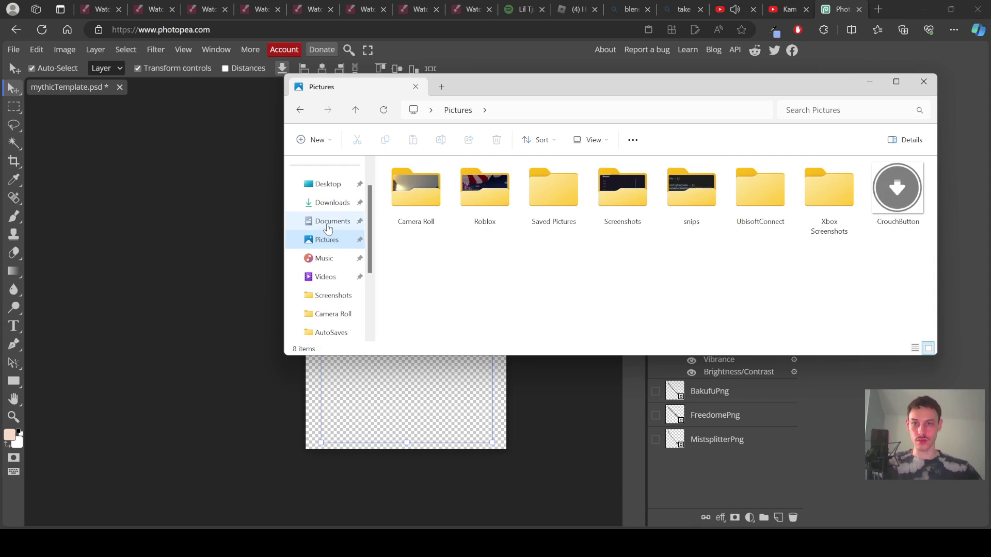
left_click(332, 220)
left_click(327, 184)
left_click(332, 203)
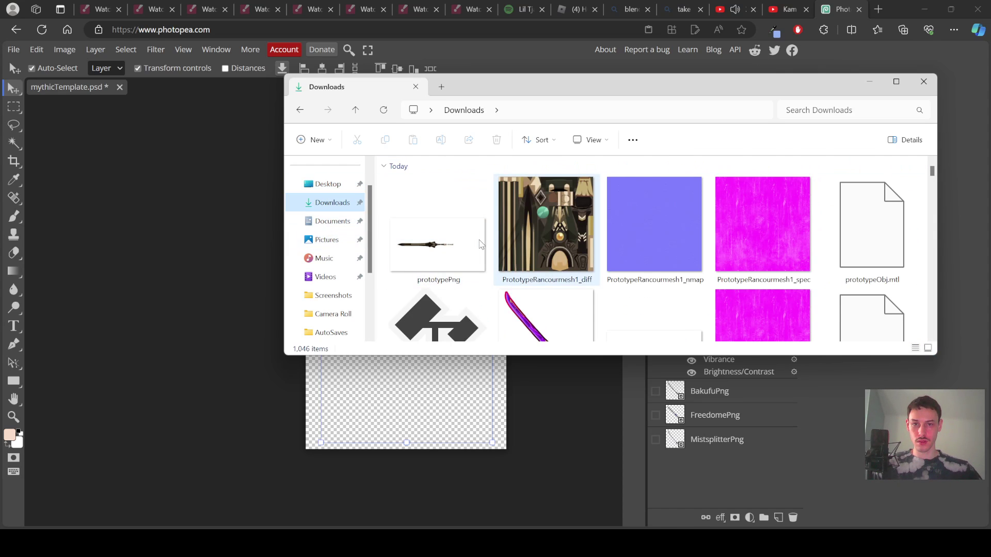
left_click_drag(452, 252, 383, 386)
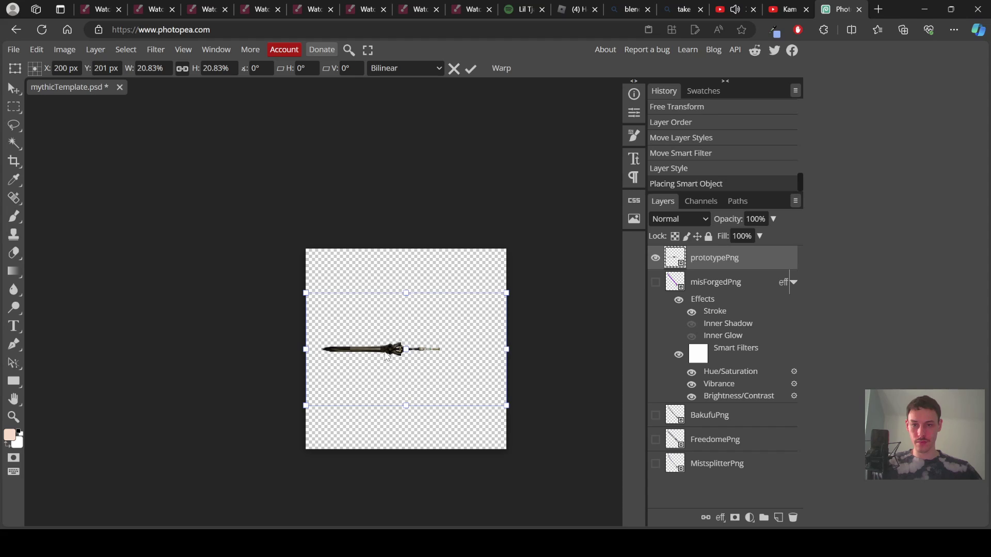
Scale up and reposition the prototypePng sword, then rotate it to 45°.
left_click_drag(506, 406, 616, 447)
left_click_drag(471, 380, 458, 343)
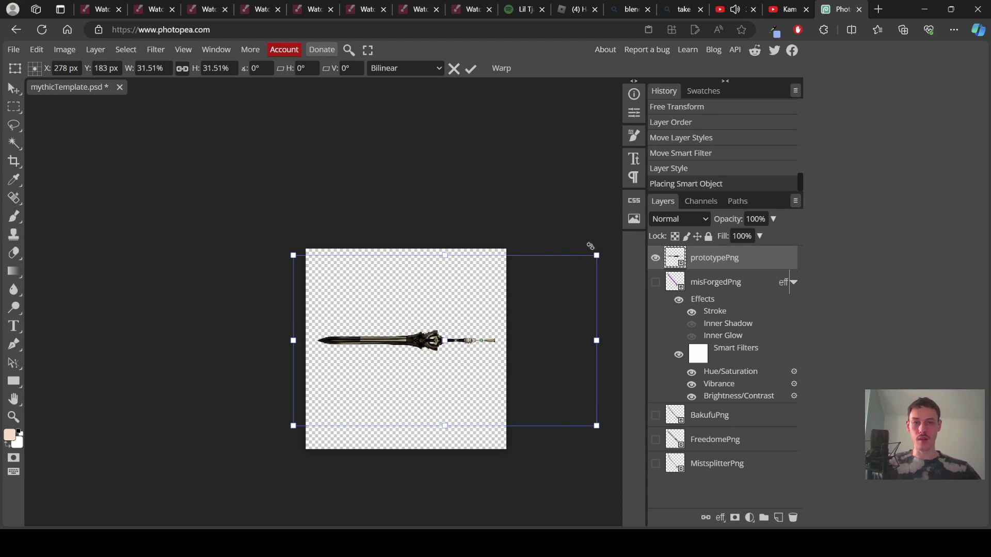
left_click_drag(606, 248, 624, 282)
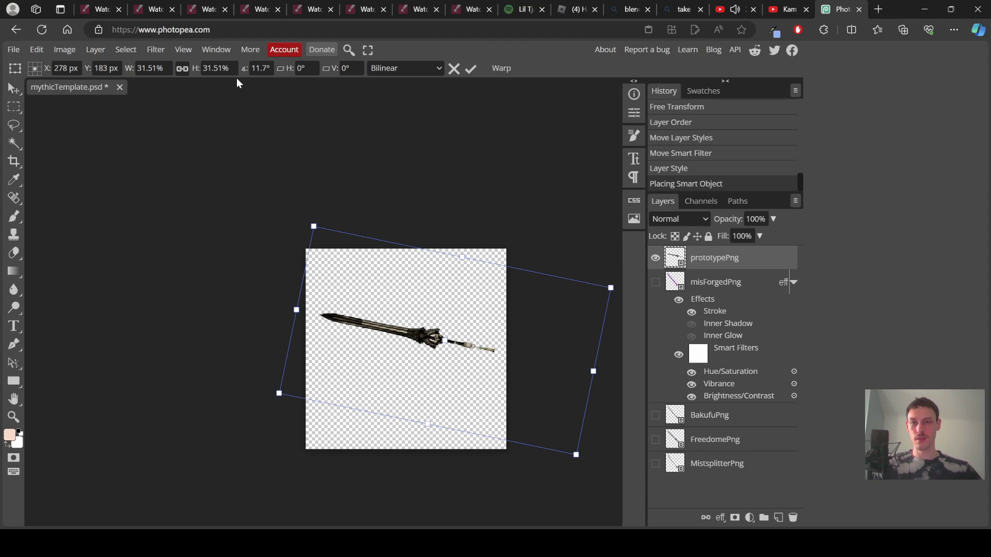
left_click(260, 70)
type("45")
key("Return")
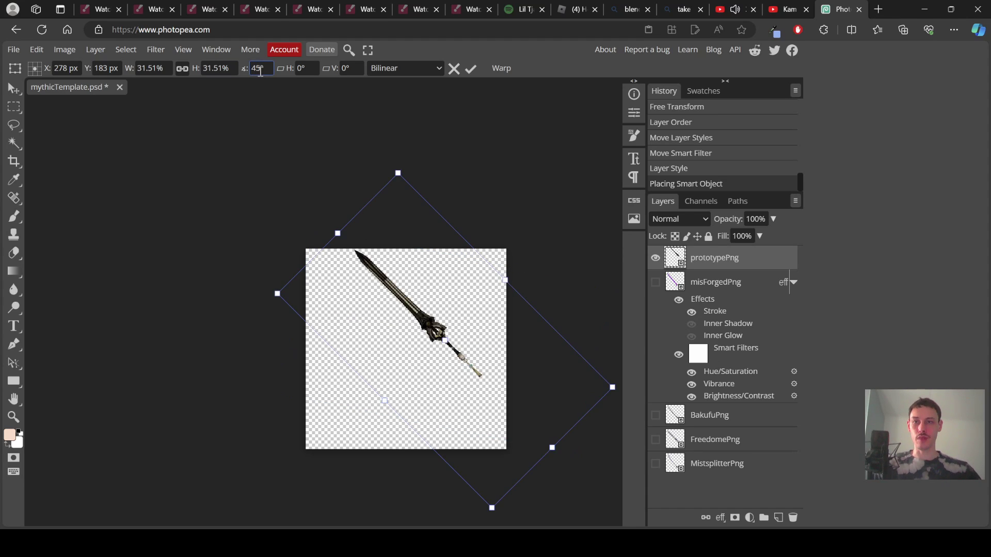
Enlarge the rotated sword to about 45%, centre it diagonally on the canvas, and commit.
left_click_drag(413, 314, 427, 380)
left_click_drag(413, 238, 357, 126)
left_click_drag(395, 283, 393, 324)
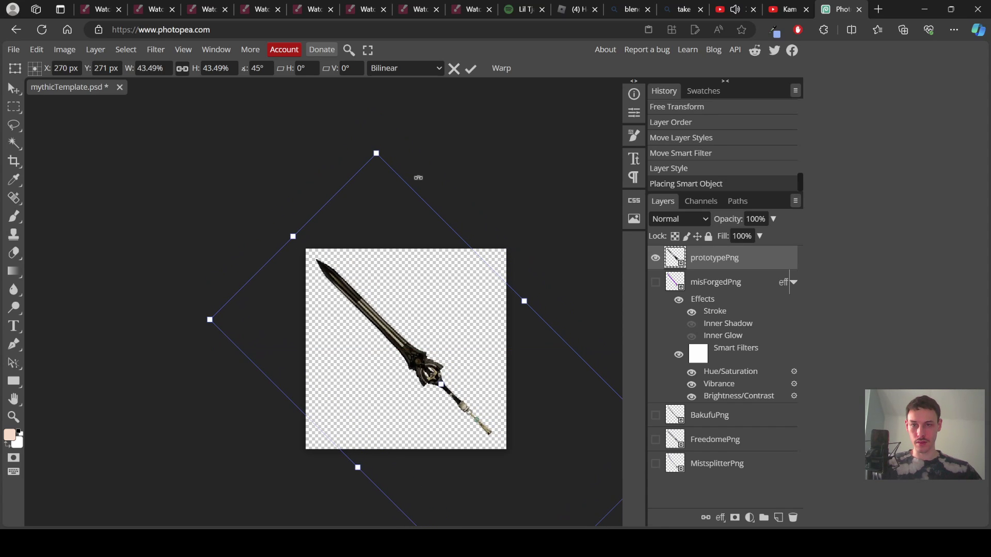
left_click_drag(374, 150, 371, 135)
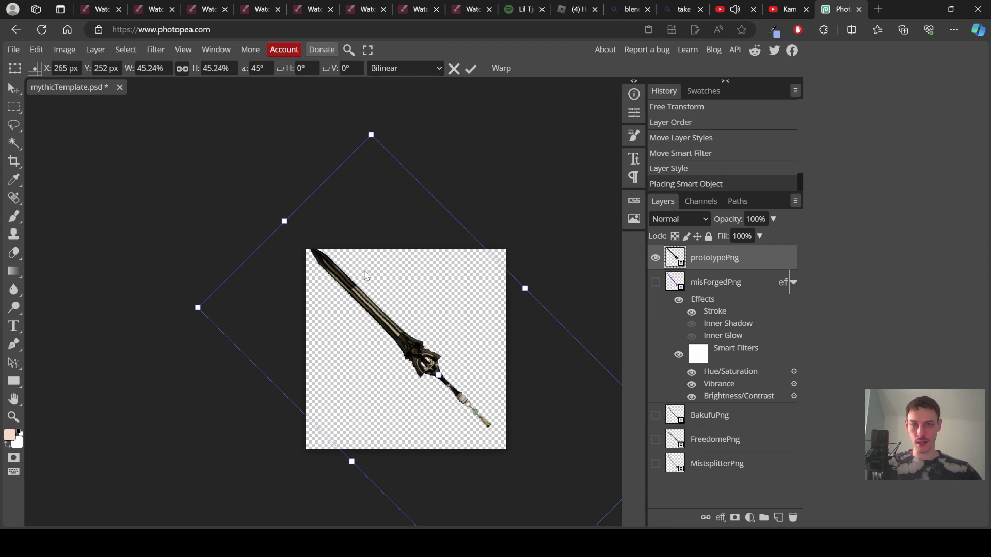
left_click_drag(364, 274, 368, 280)
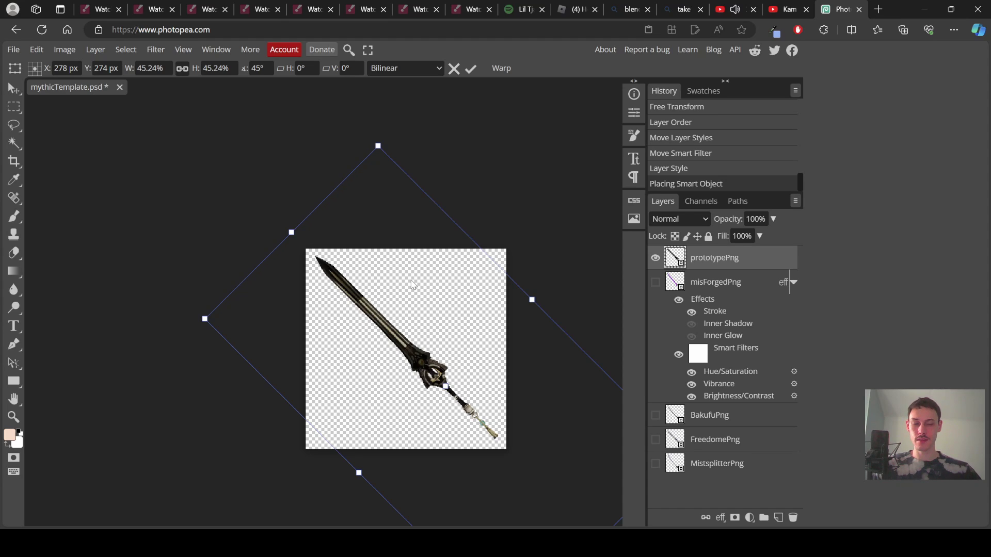
key("Return")
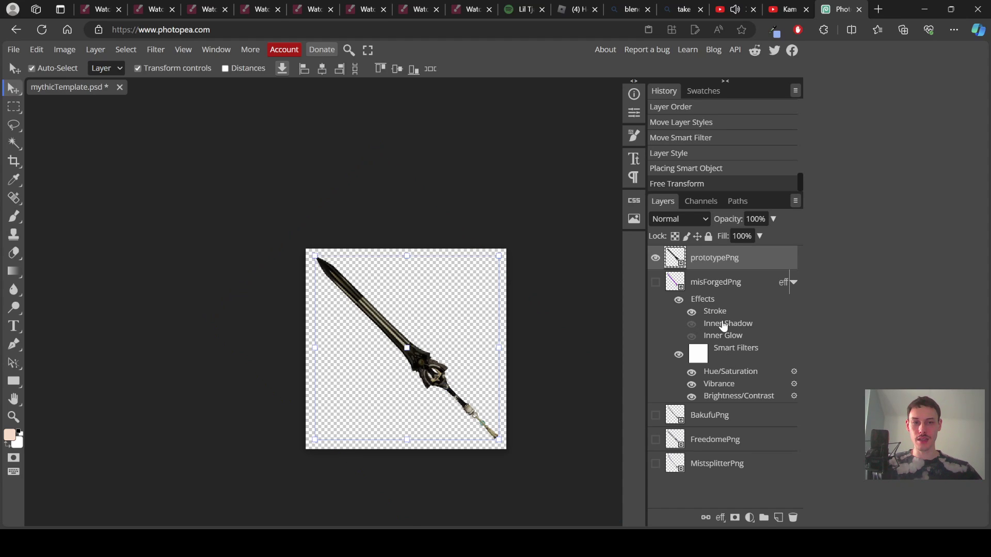
Add a Stroke layer style to the prototypePng sword layer from the Layer menu.
left_click(101, 50)
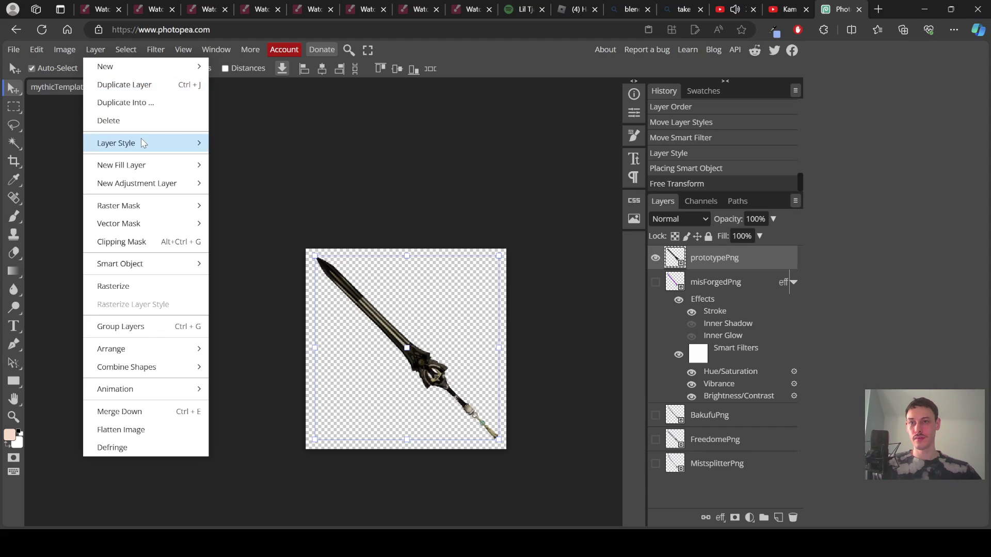
mouse_move(145, 143)
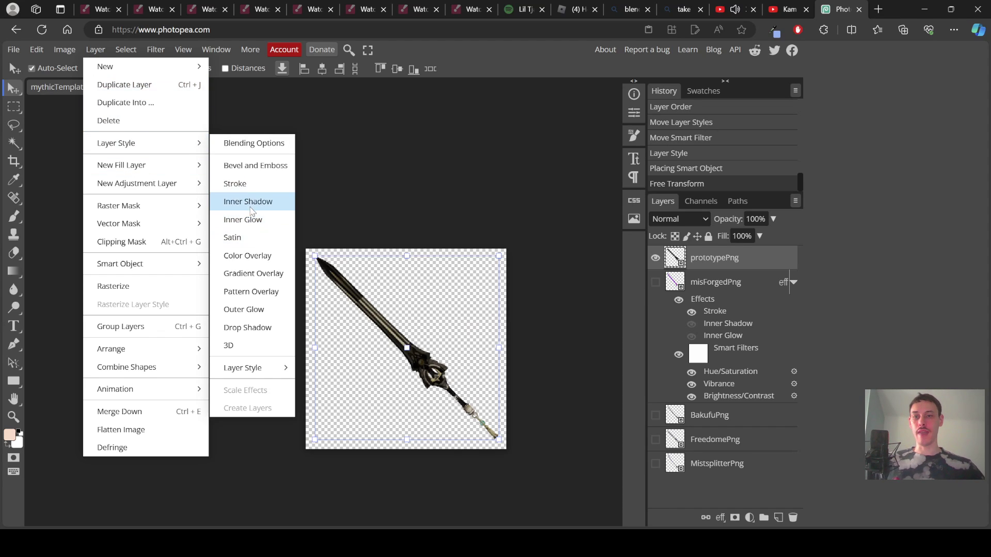
left_click(252, 183)
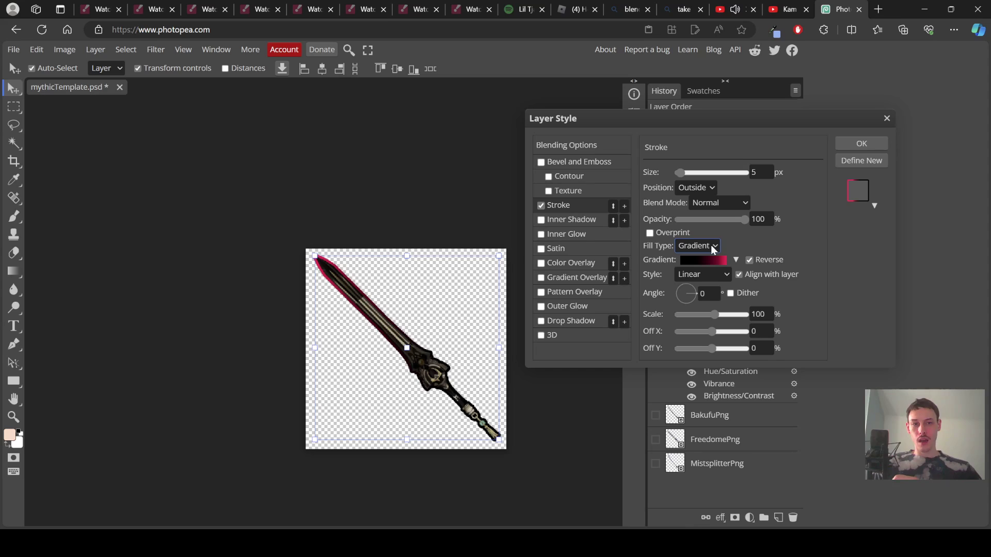
Try Center and Inside stroke positions, then set the stroke back to Outside.
left_click(712, 190)
left_click(694, 223)
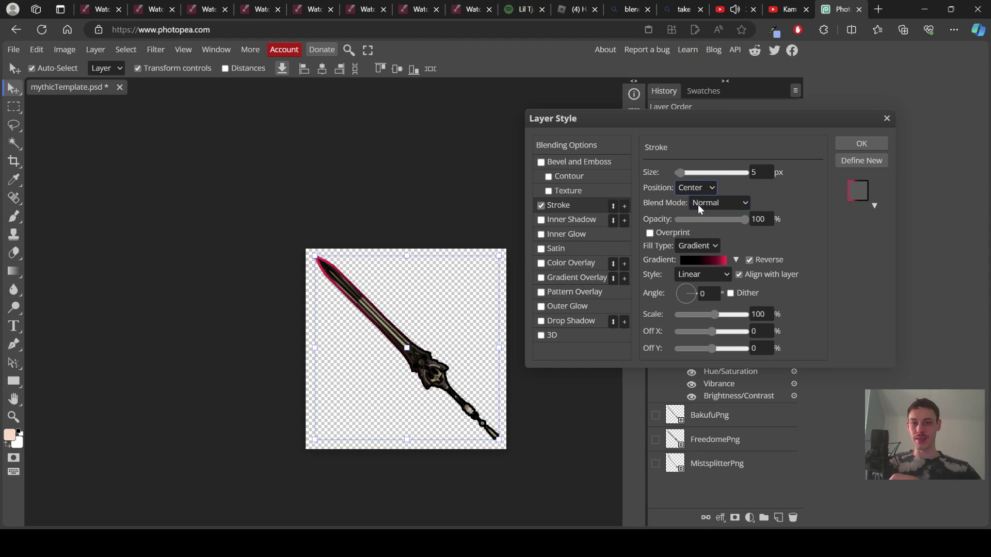
left_click(702, 186)
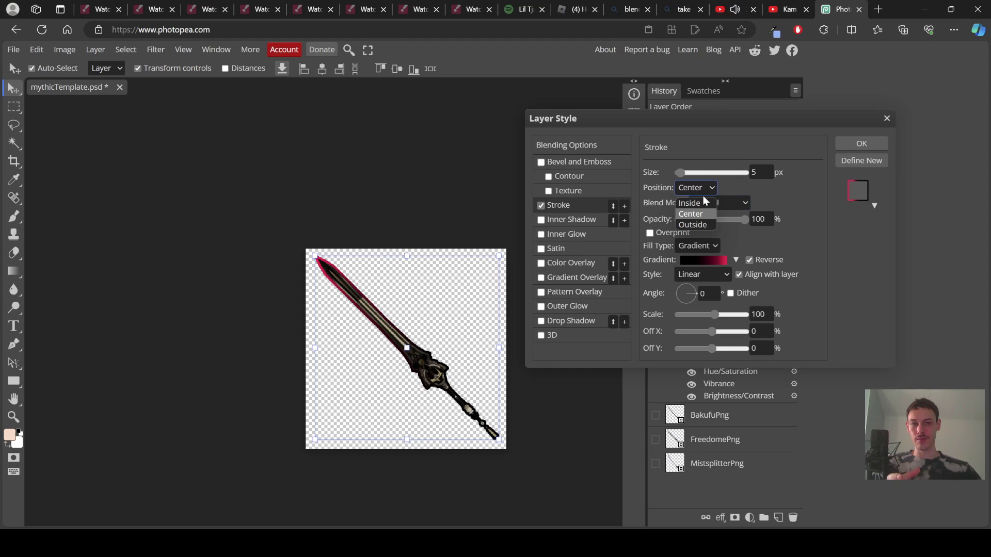
left_click(701, 207)
left_click(707, 188)
left_click(705, 199)
left_click(711, 188)
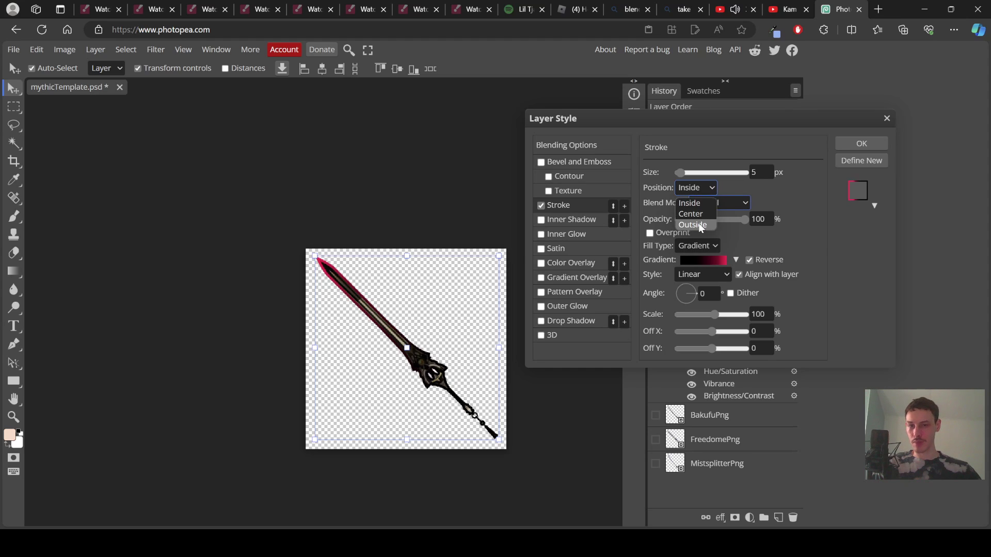
left_click(696, 225)
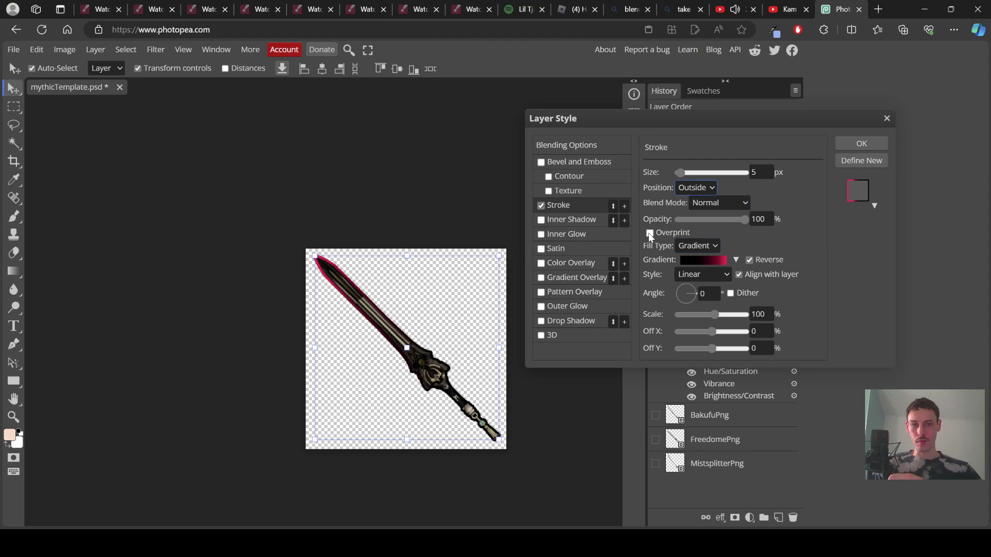
Switch the stroke fill type to Color, then back to Gradient.
left_click(715, 245)
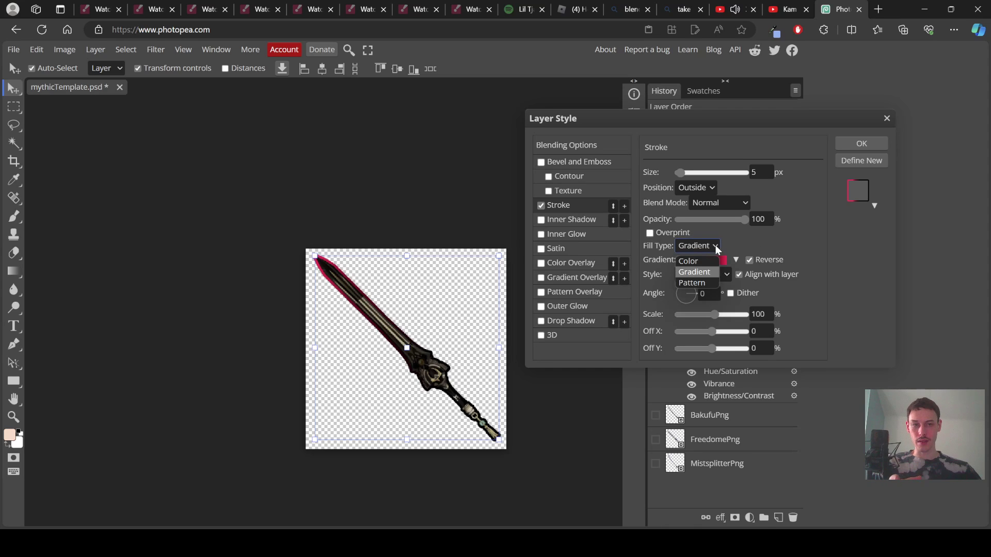
left_click(715, 246)
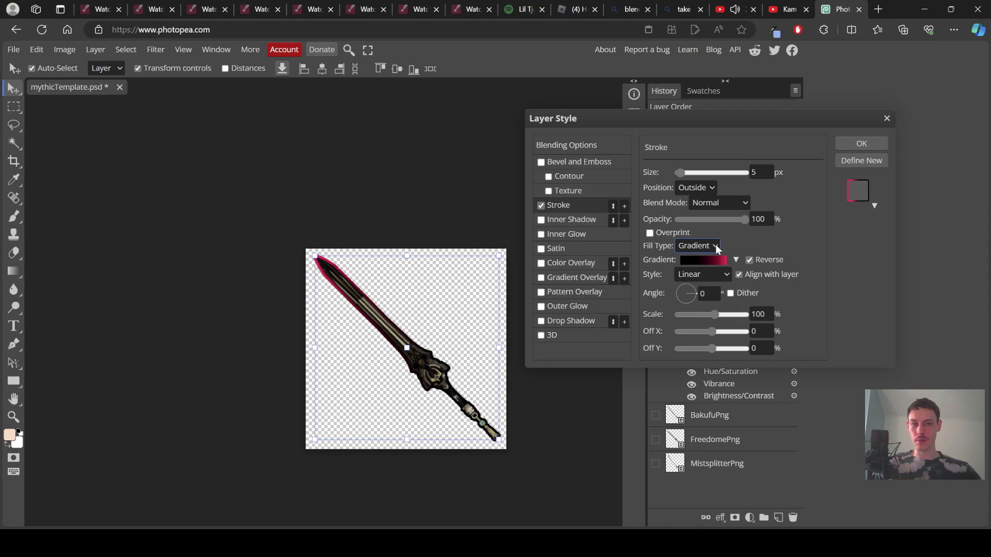
left_click(716, 246)
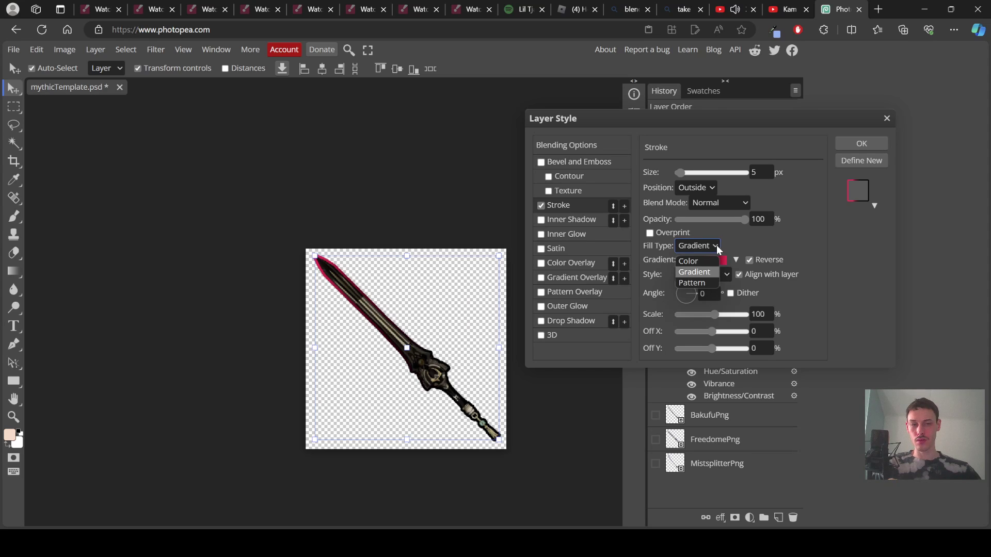
left_click(716, 246)
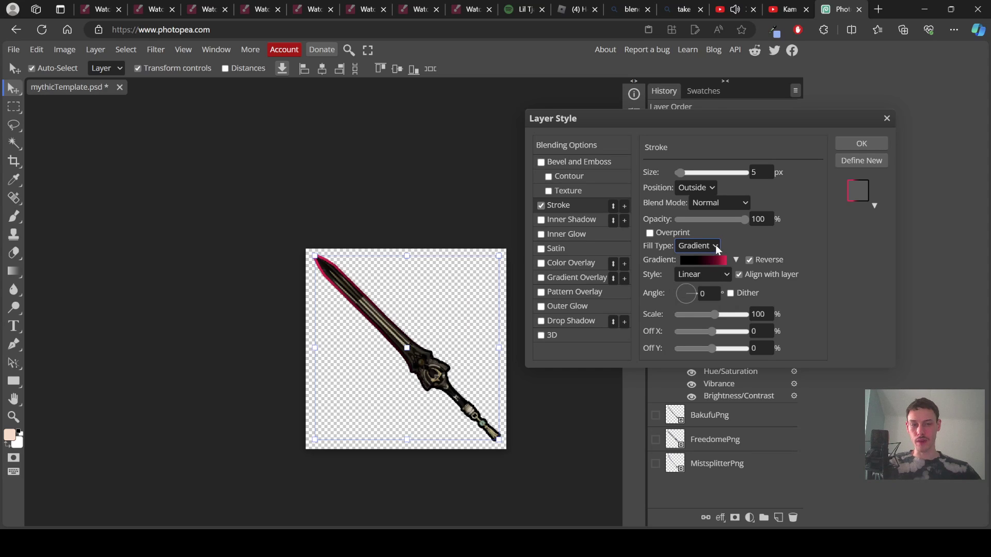
left_click(716, 246)
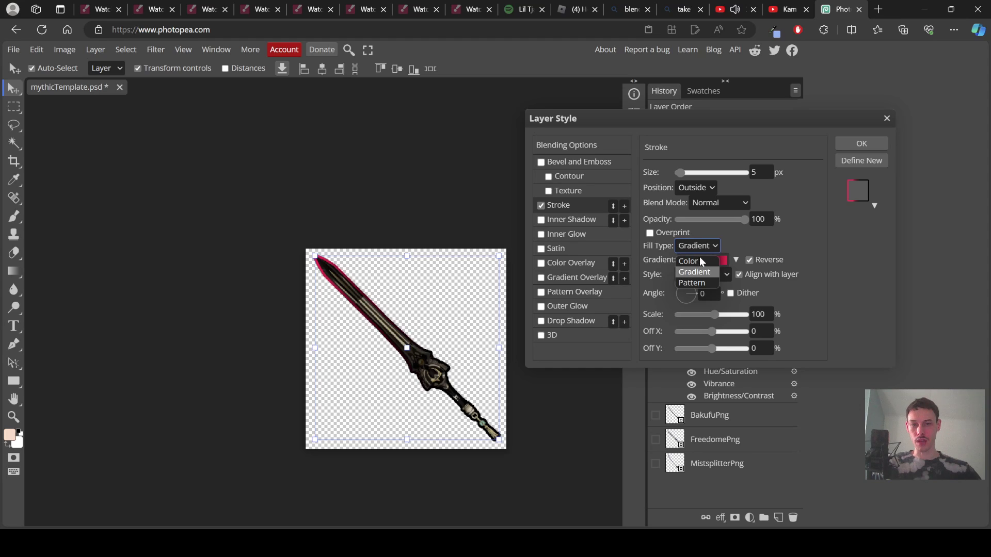
left_click(699, 260)
left_click(716, 245)
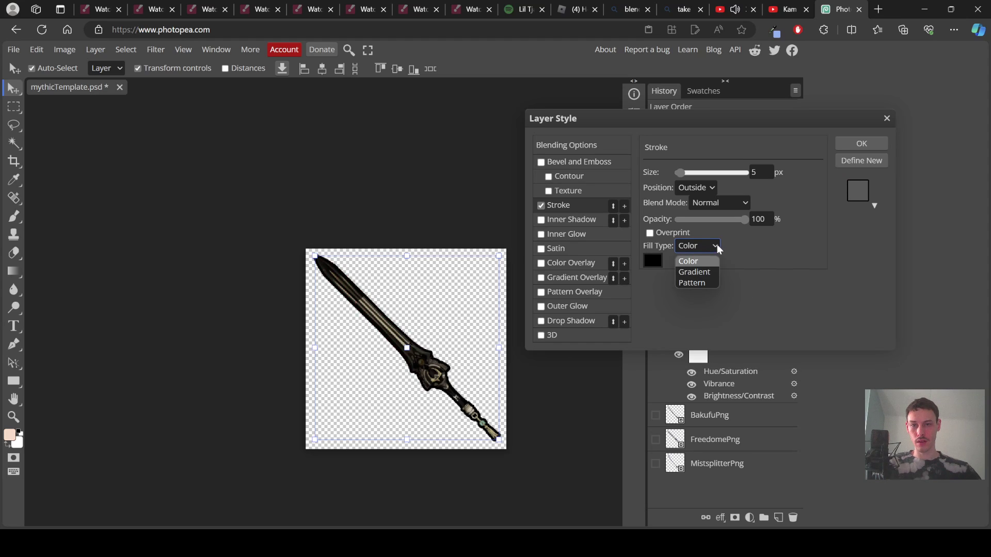
left_click(697, 272)
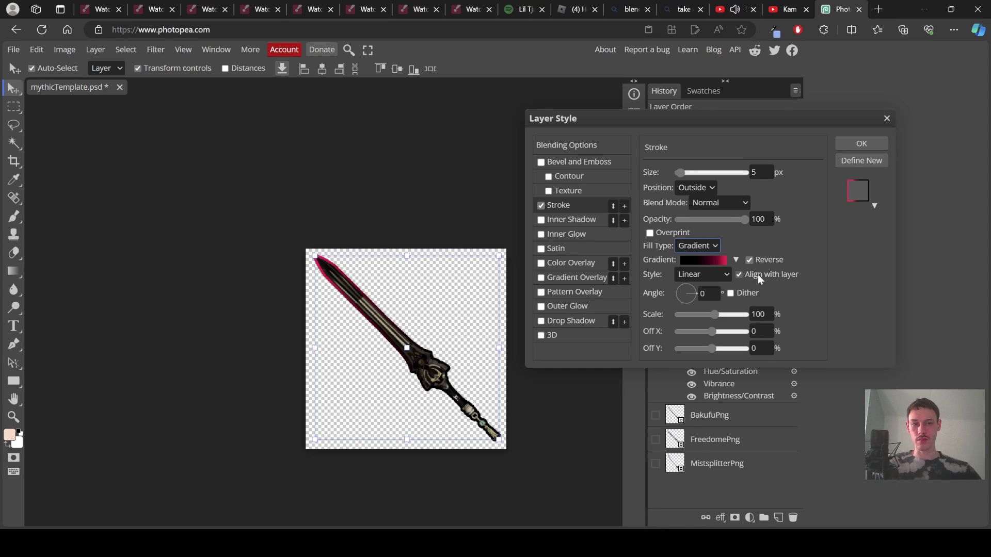
Preview Radial and Reflected gradient styles, return to Linear, and confirm the stroke.
left_click(716, 277)
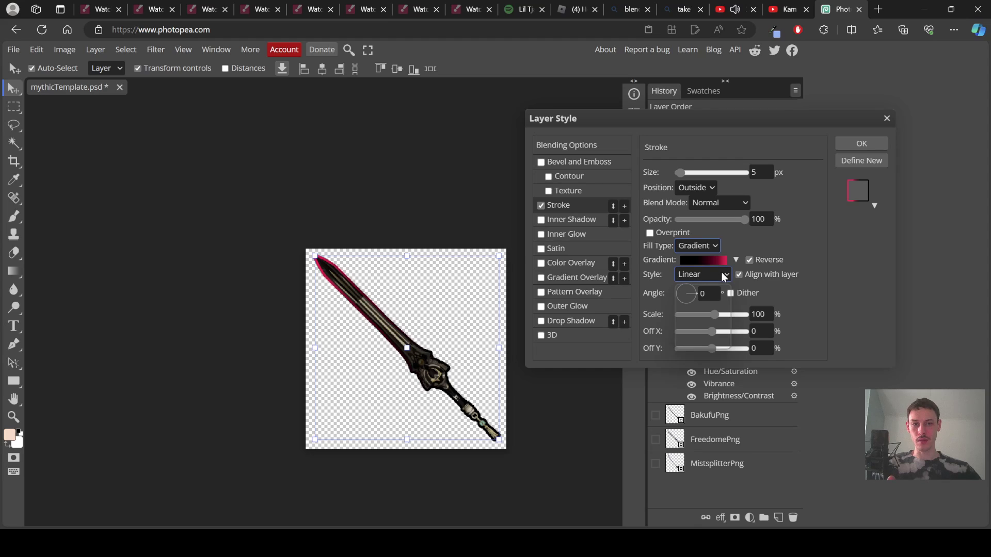
left_click(705, 298)
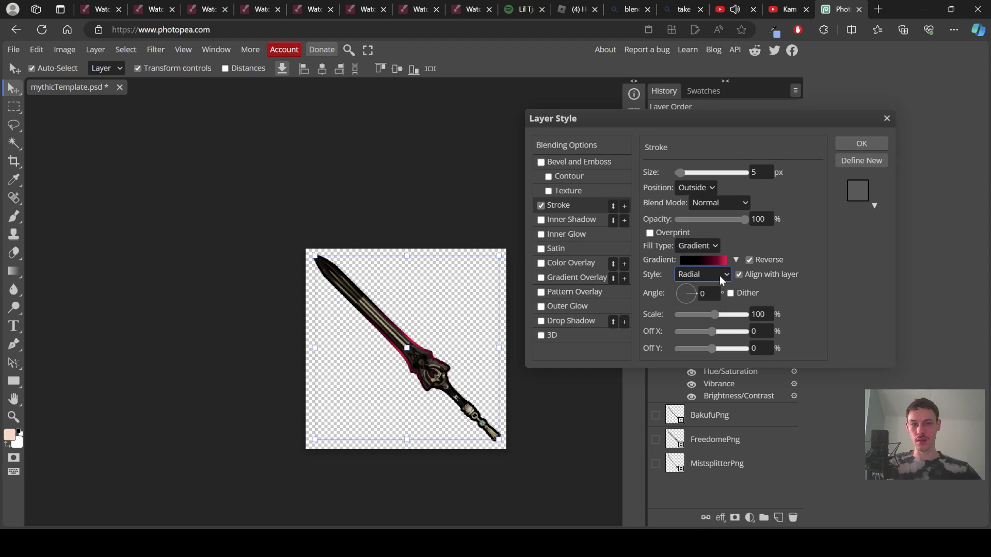
left_click(719, 276)
left_click(701, 323)
left_click(720, 276)
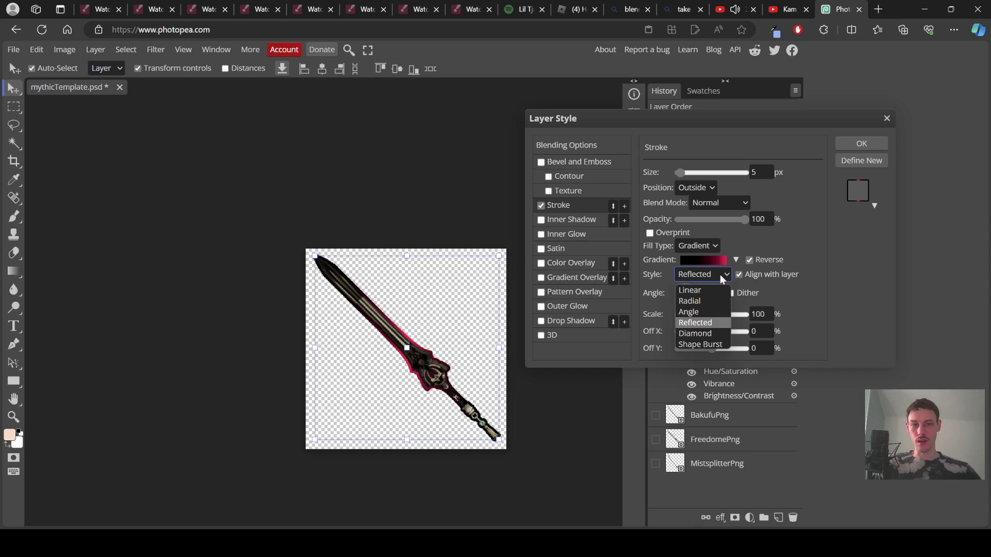
left_click(700, 288)
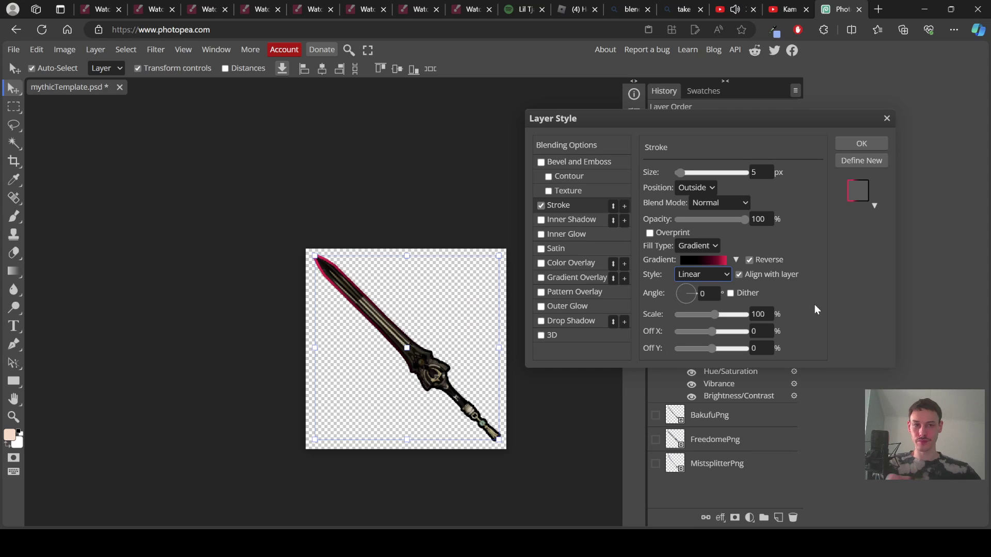
left_click(860, 144)
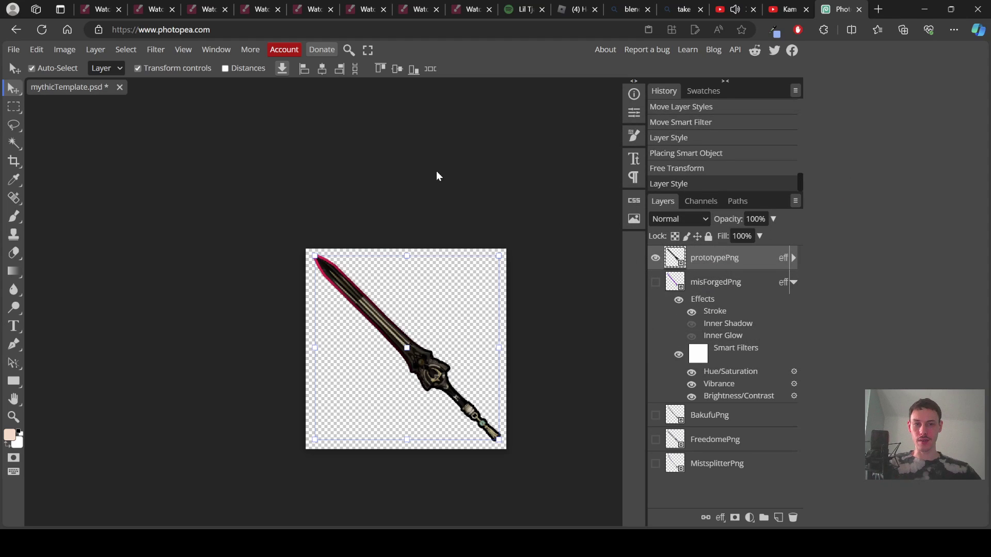
Add a Hue/Saturation adjustment to the prototypePng sword from Image > Adjustments.
left_click(64, 49)
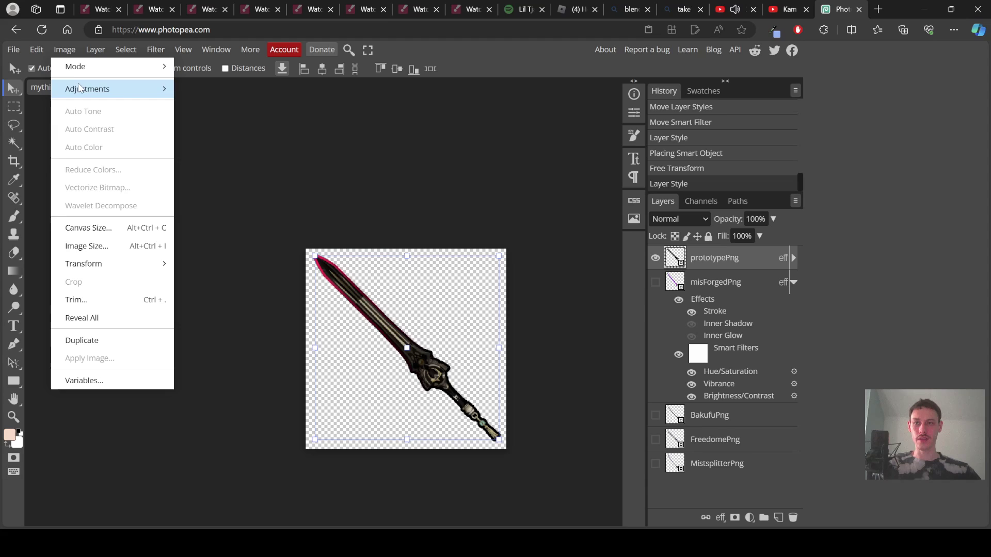
mouse_move(103, 89)
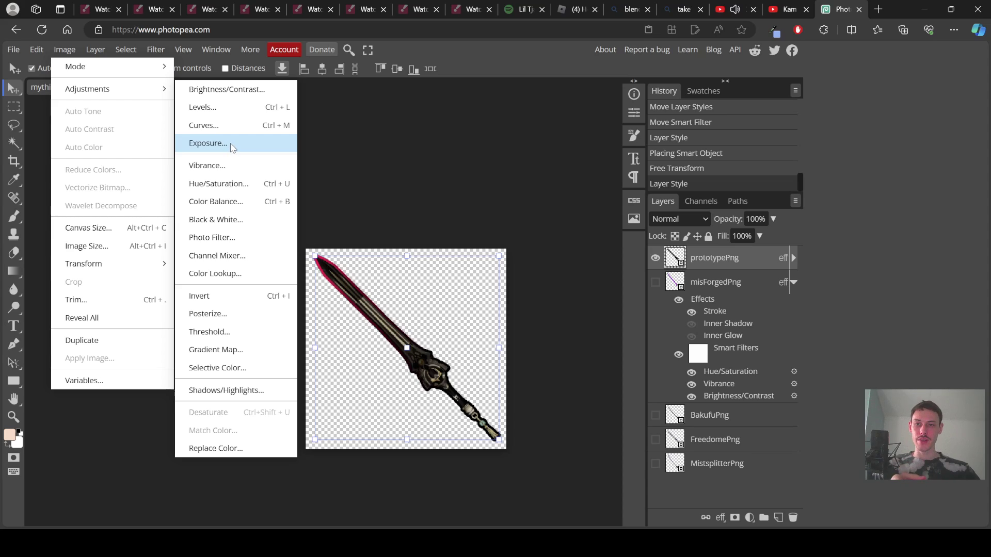
left_click(237, 186)
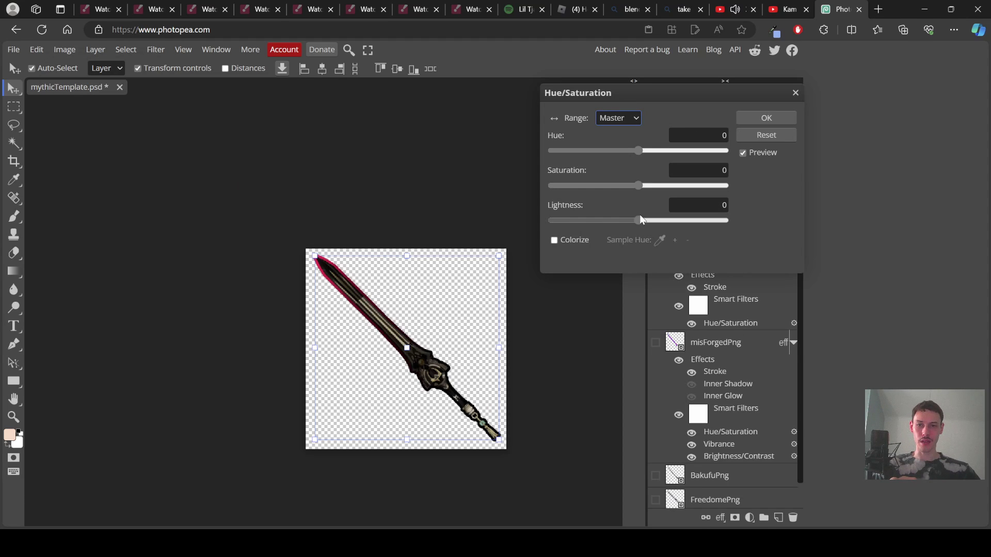
mouse_move(639, 215)
left_mouse_down()
mouse_move(720, 221)
mouse_move(590, 222)
mouse_move(666, 228)
mouse_move(645, 230)
left_mouse_up()
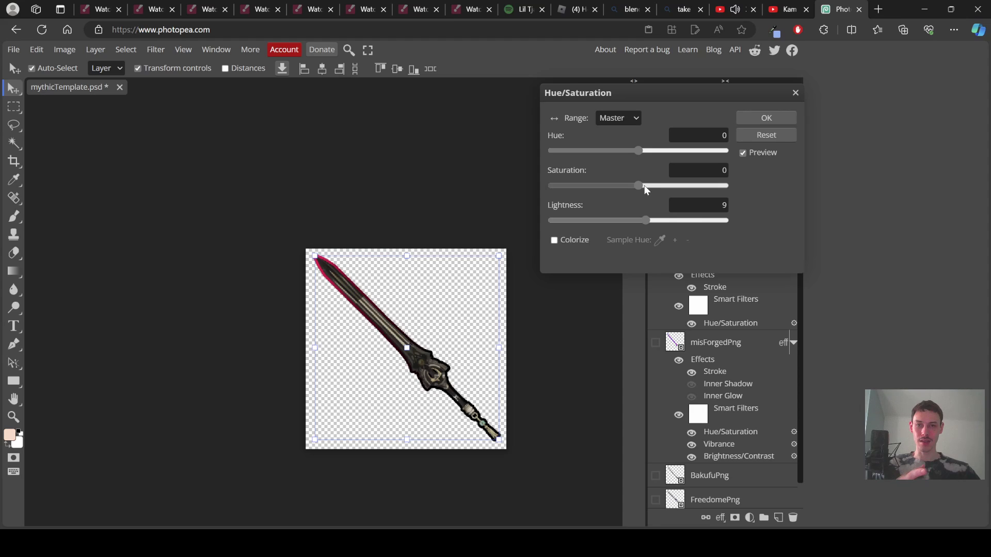
left_click_drag(640, 185, 691, 187)
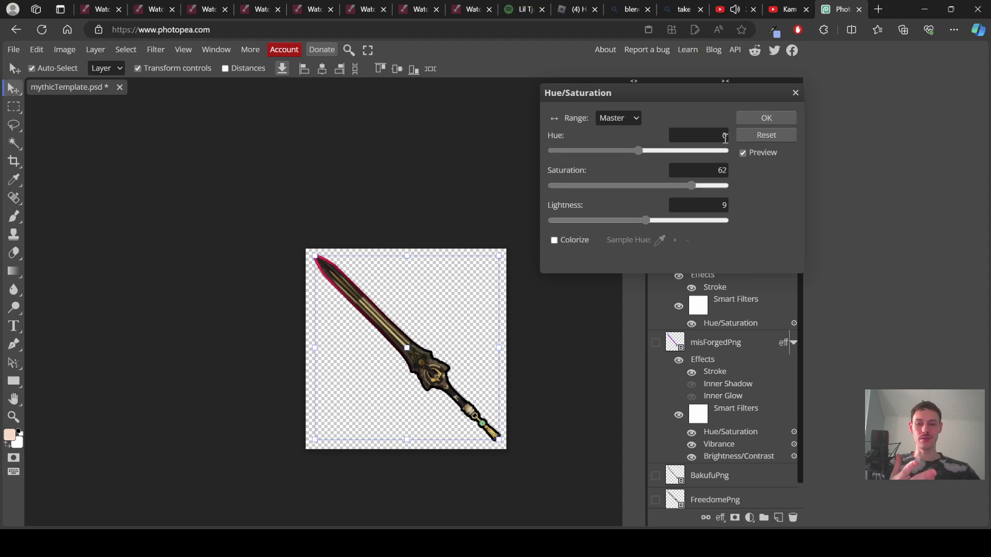
left_click_drag(658, 149, 548, 166)
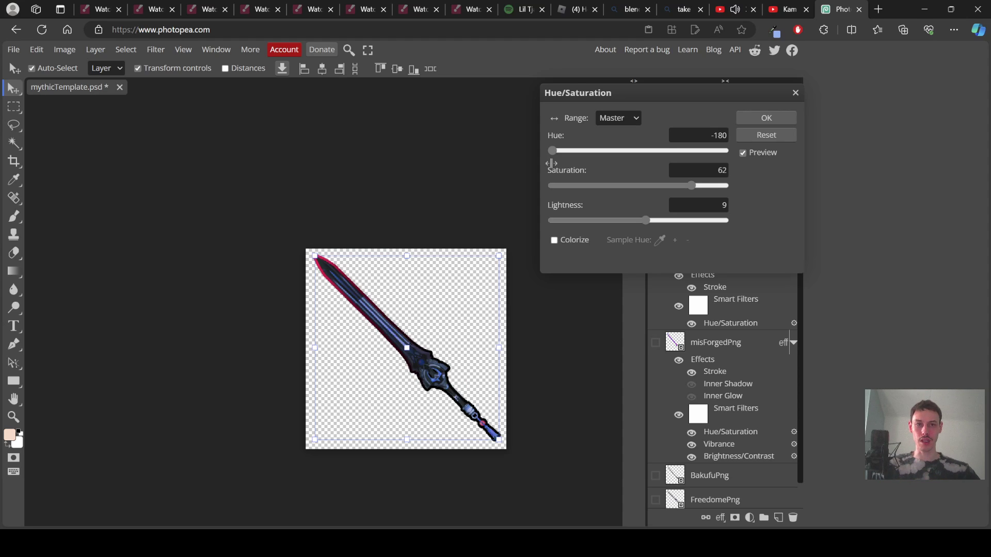
left_click(757, 136)
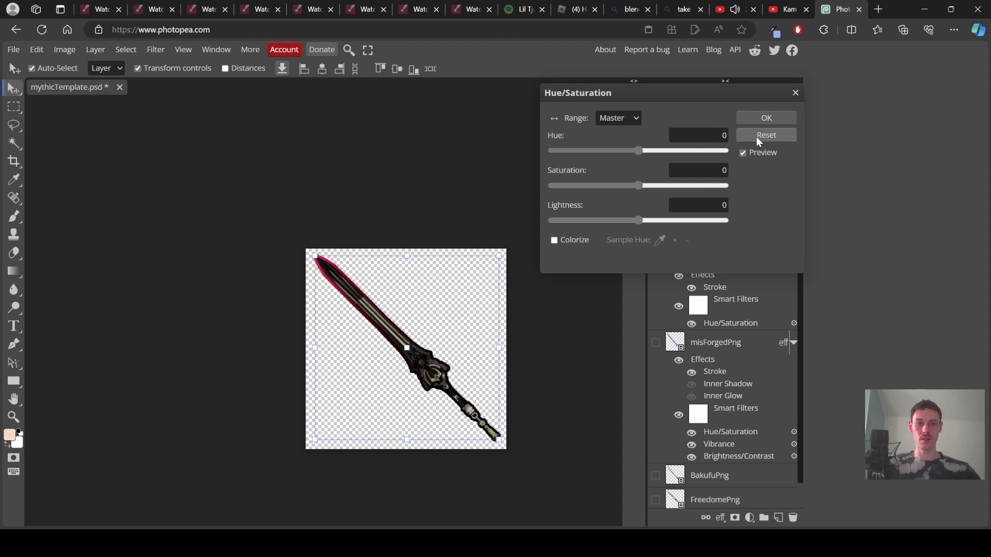
Cancel Hue/Saturation and move misForgedPng's effects and smart filters onto prototypePng.
left_click(794, 93)
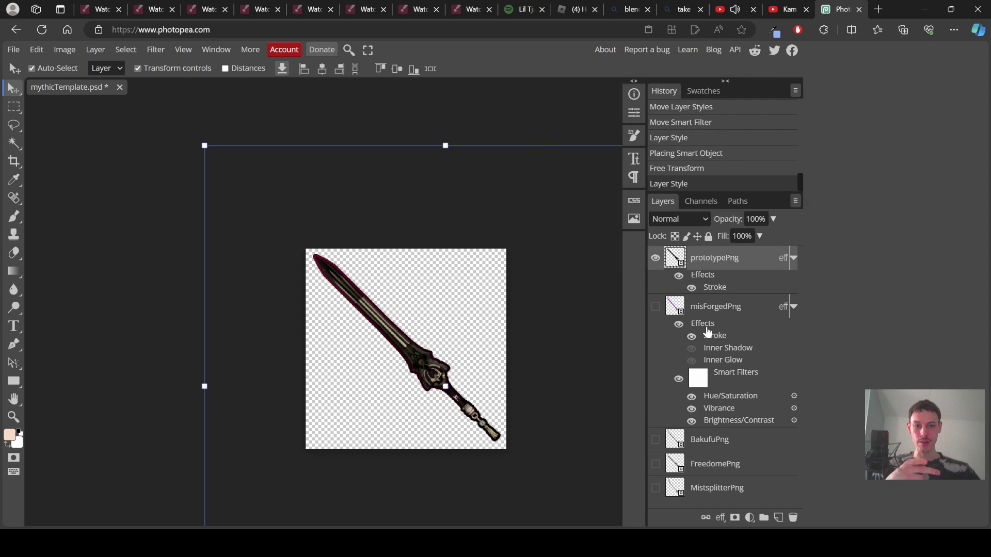
left_click_drag(706, 328, 710, 261)
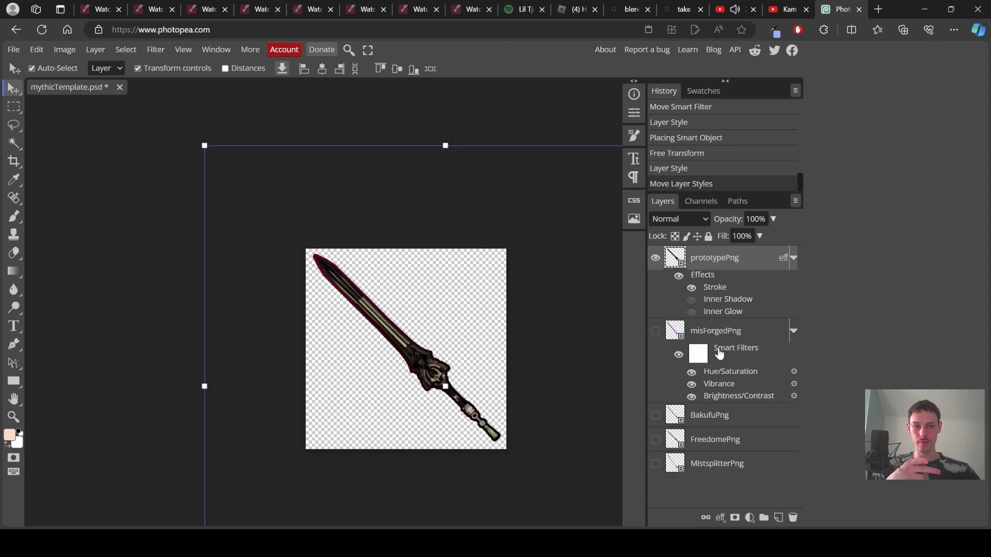
left_click_drag(720, 354, 714, 259)
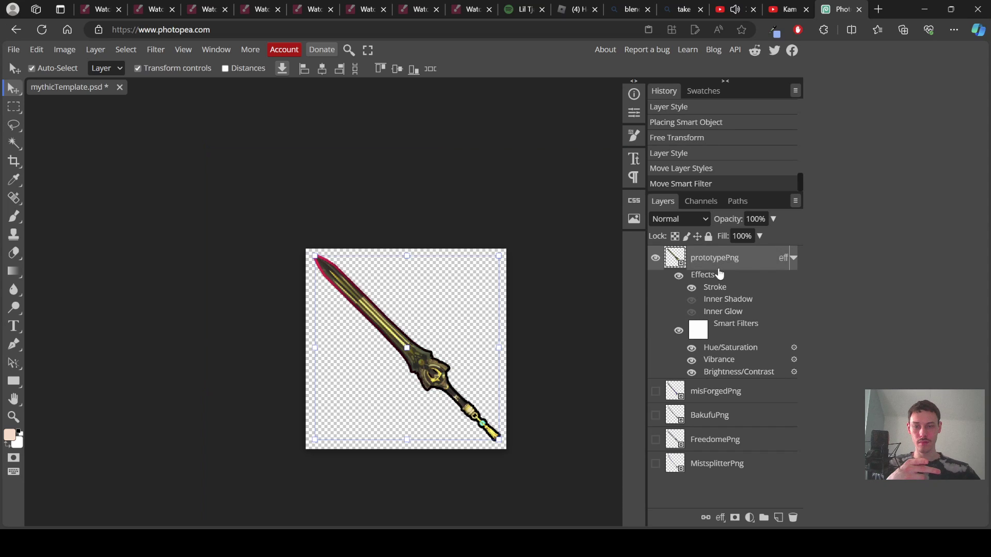
left_click(566, 333)
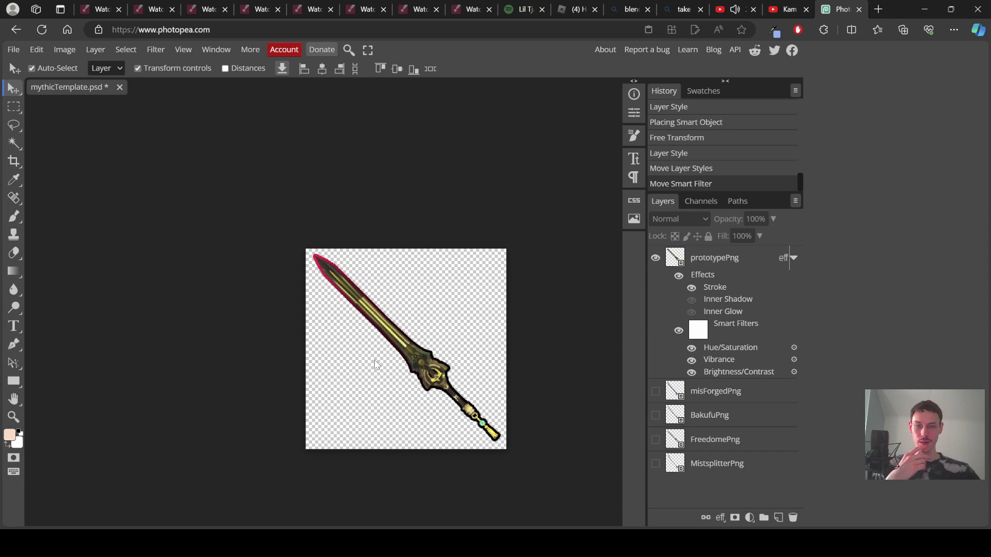
Compare the sword with the Inner Shadow effect toggled on and off.
scroll(374, 363, "up", 3)
scroll(374, 364, "left", 1)
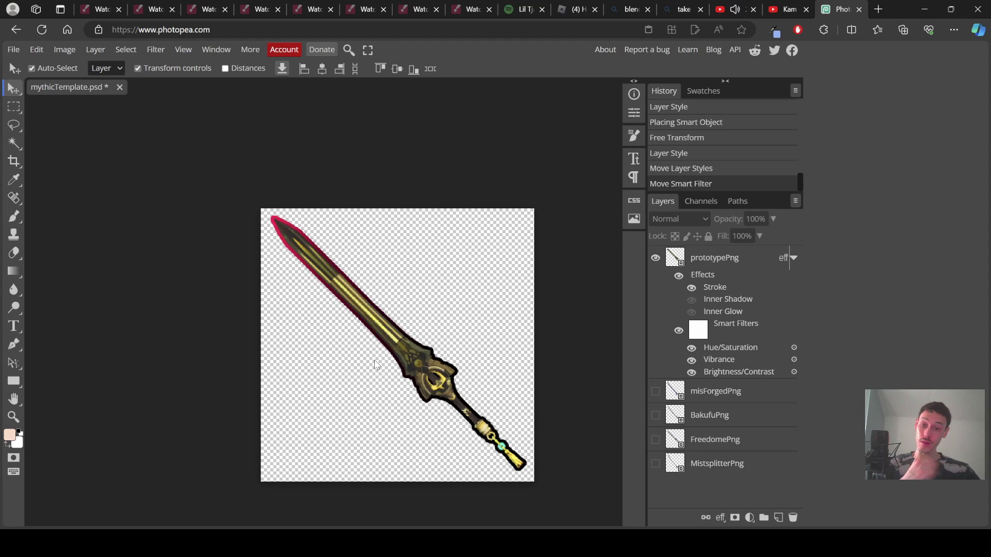
left_click(692, 299)
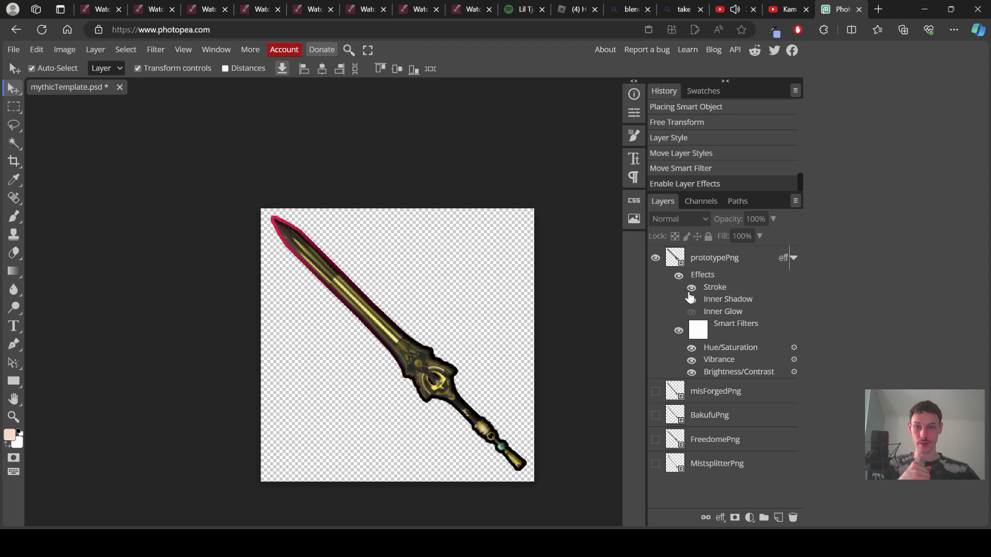
left_click(691, 298)
left_click(692, 298)
left_click(692, 304)
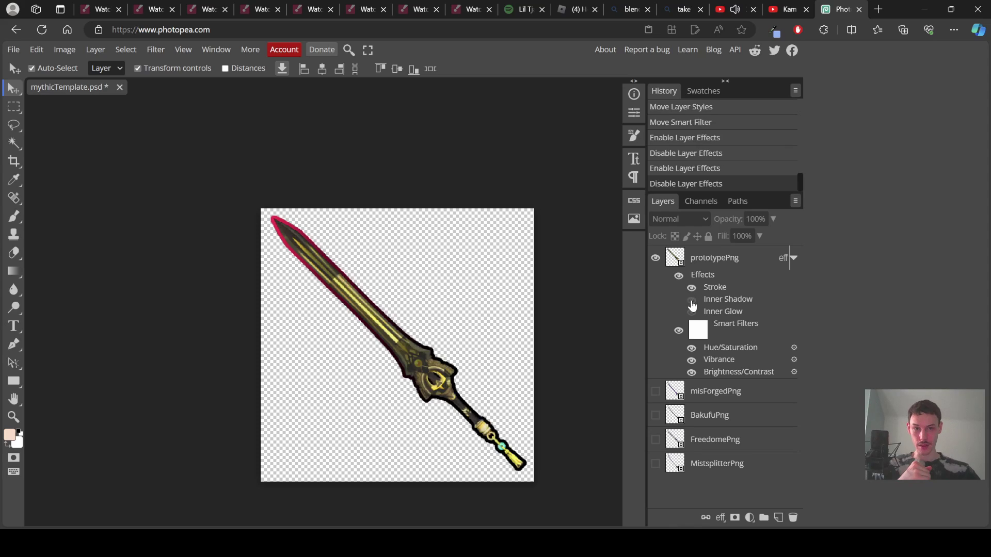
left_click(692, 304)
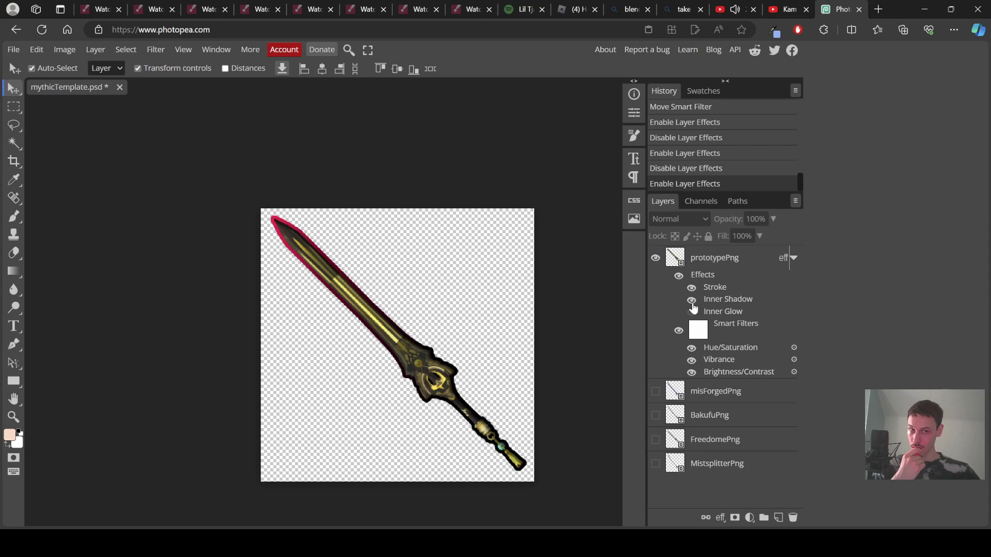
left_click(691, 300)
left_click(692, 302)
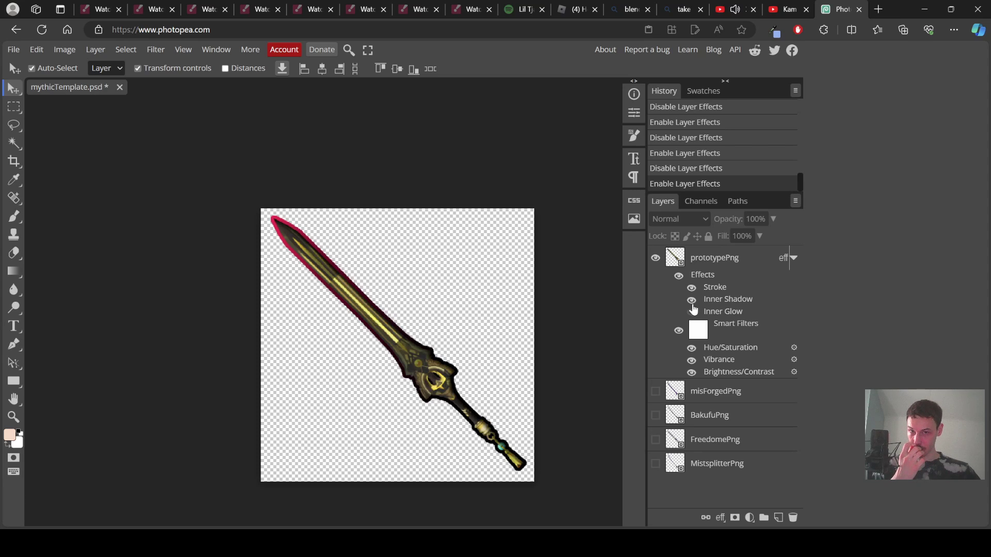
Compare the Inner Glow effect, then leave Inner Glow and Inner Shadow off.
left_click(693, 312)
left_click(693, 312)
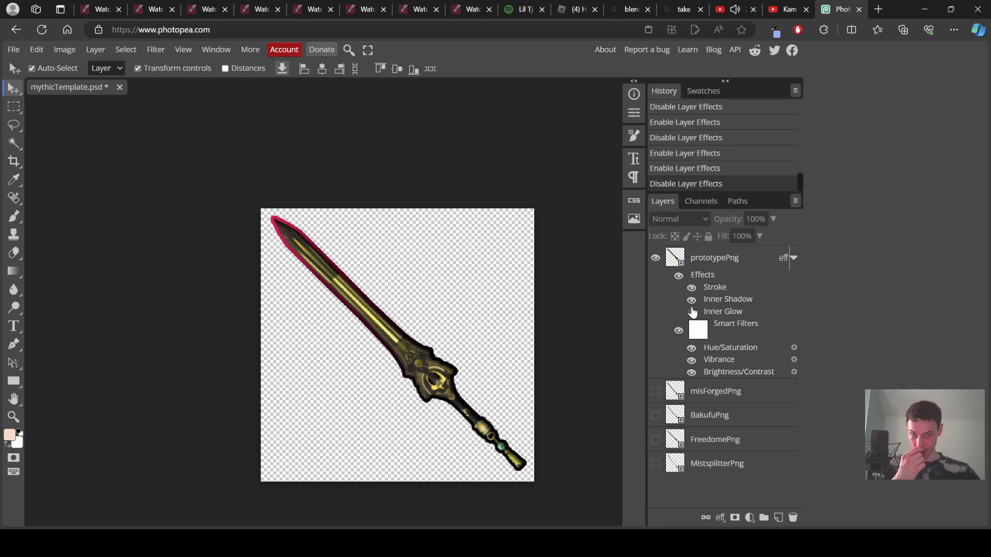
left_click(693, 311)
left_click(692, 311)
left_click(692, 305)
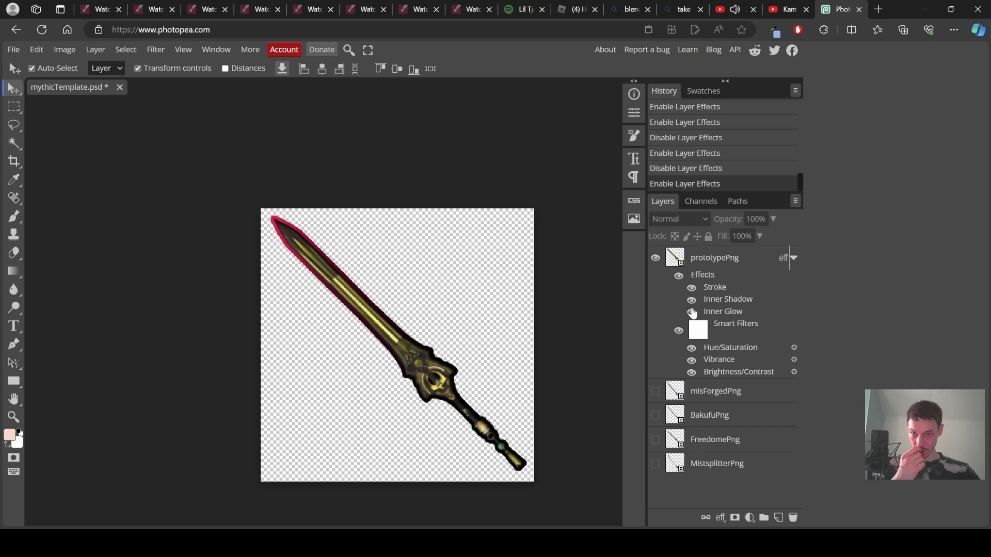
left_click(693, 312)
left_click(693, 312)
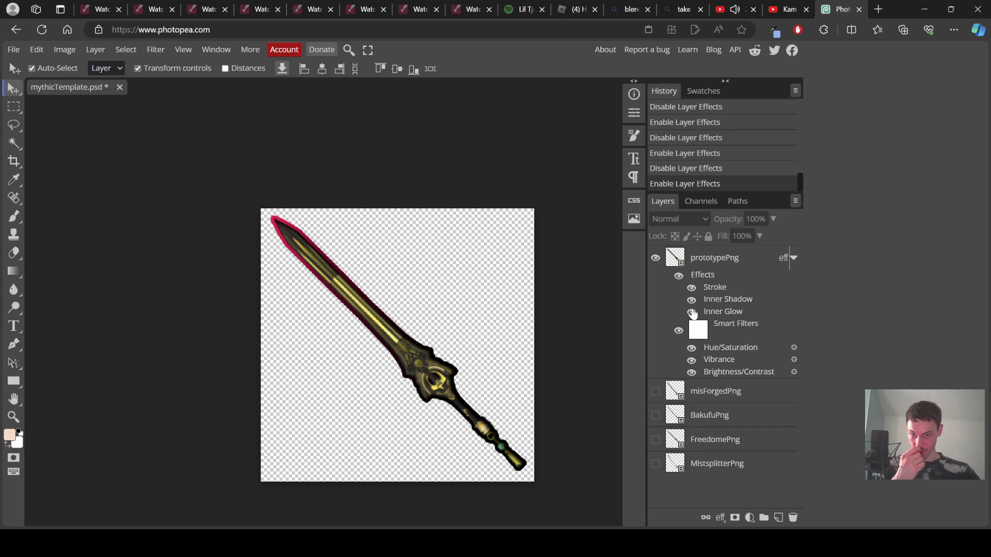
left_click(692, 312)
left_click(693, 306)
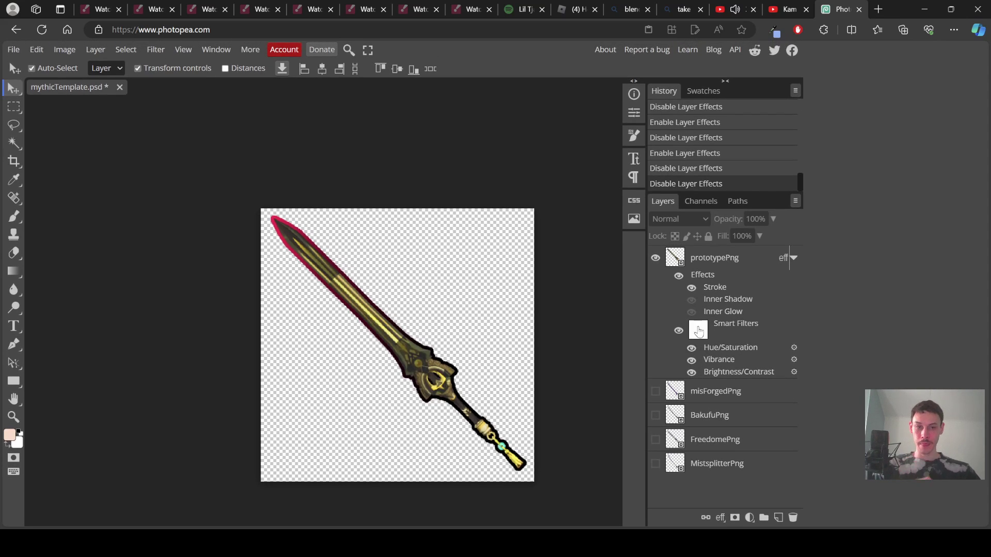
Export the 400×400 canvas as a PNG, saving mythicTemplate (3).png to Downloads.
left_click(15, 49)
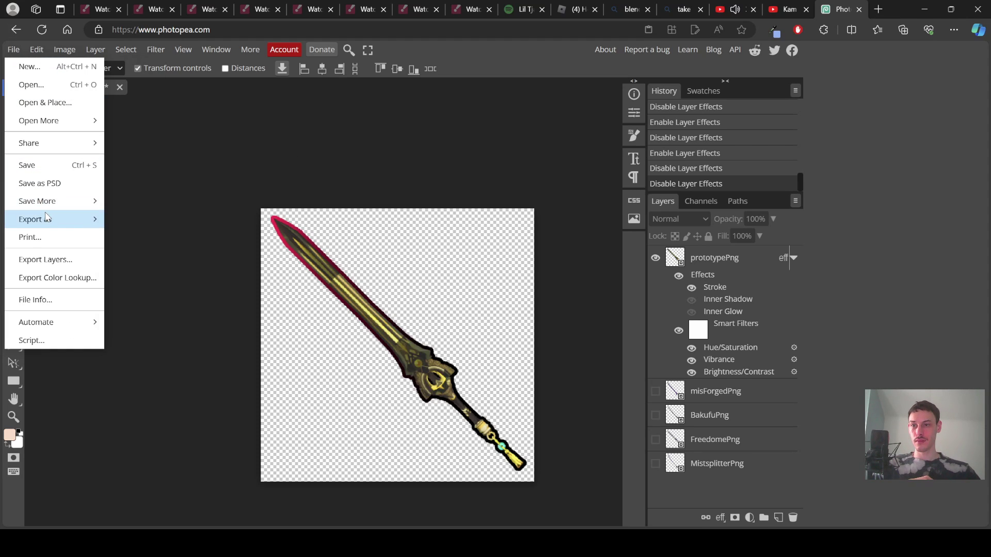
mouse_move(47, 219)
left_click(127, 221)
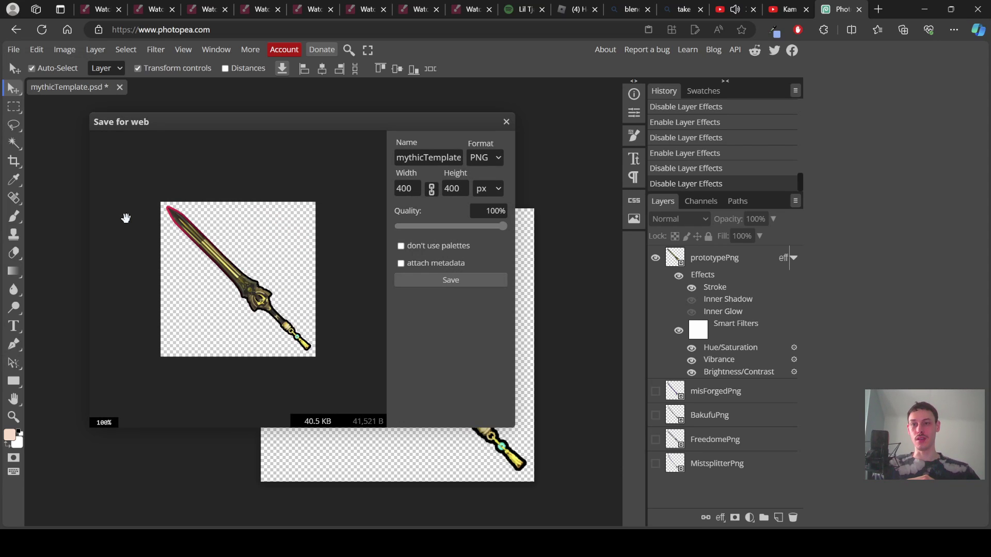
left_click(409, 278)
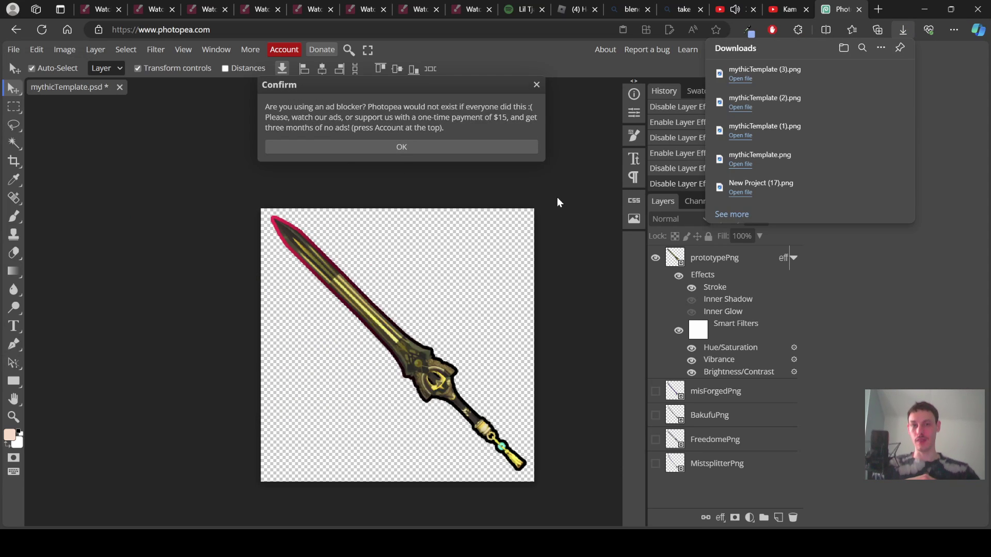
Bulk-import mythicTemplate (3).png into Roblox Studio's Images and open its options menu.
mouse_move(535, 542)
left_click(598, 485)
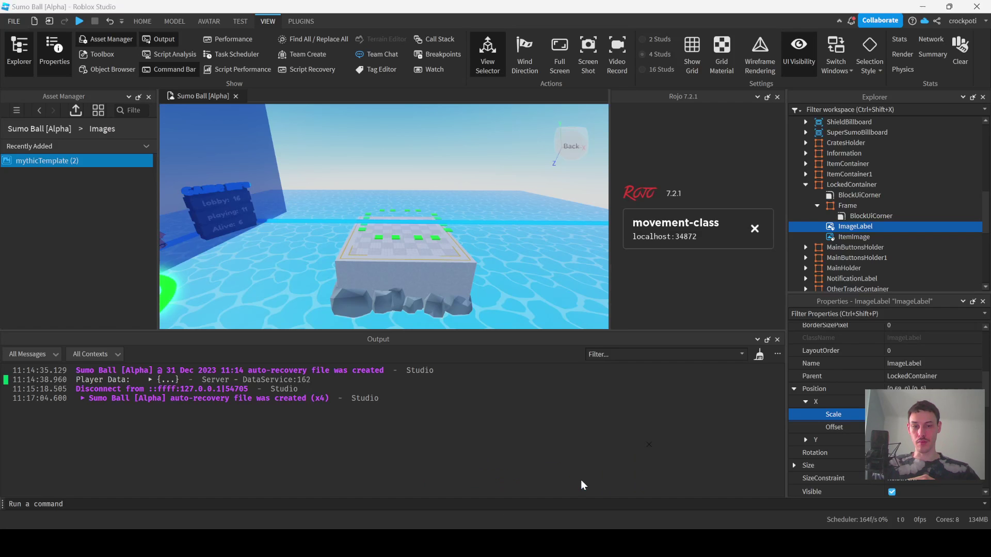
left_click(88, 160)
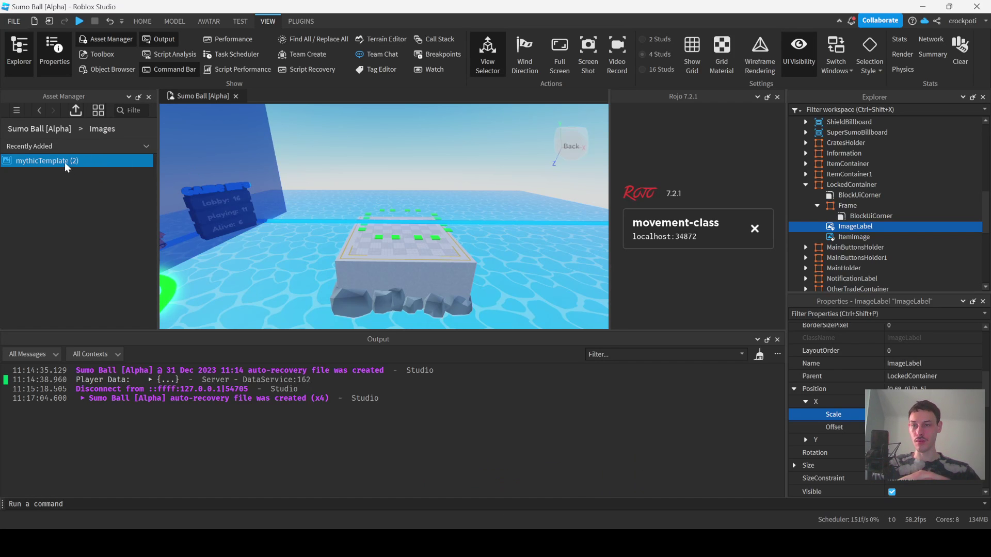
left_click(75, 110)
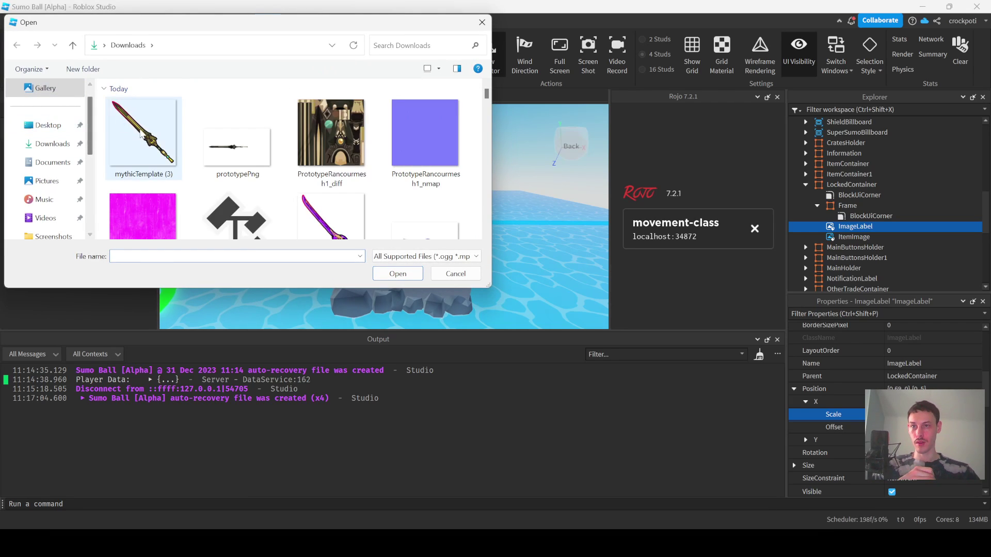
left_click(142, 135)
left_click(397, 274)
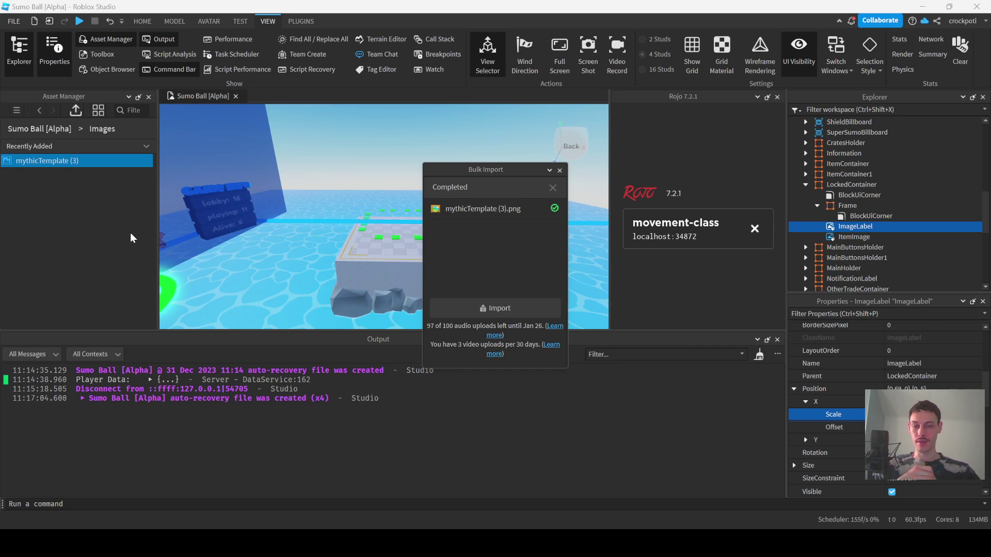
right_click(83, 166)
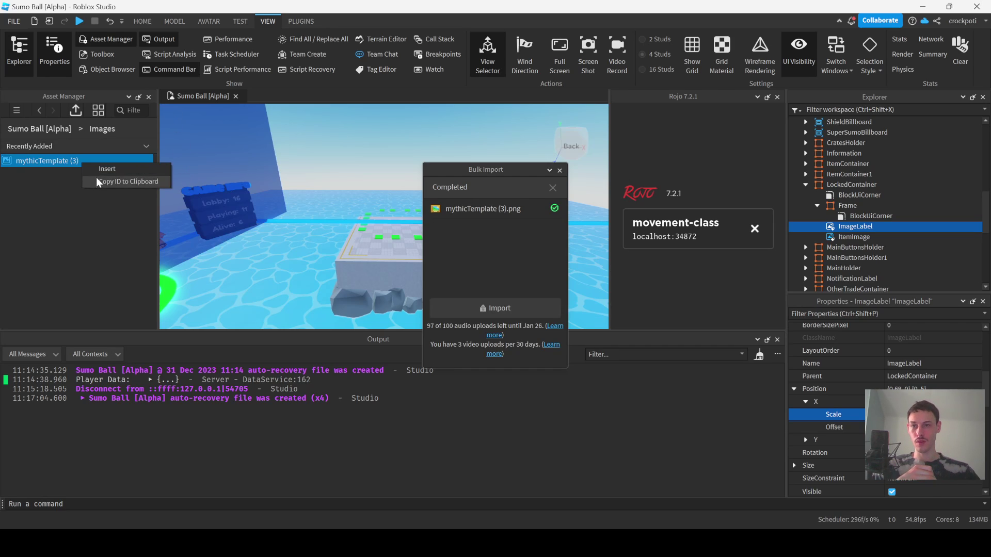
In VS Code, browse the sumo-ball project files to open ImageIds.lua.
mouse_move(511, 542)
left_click(520, 512)
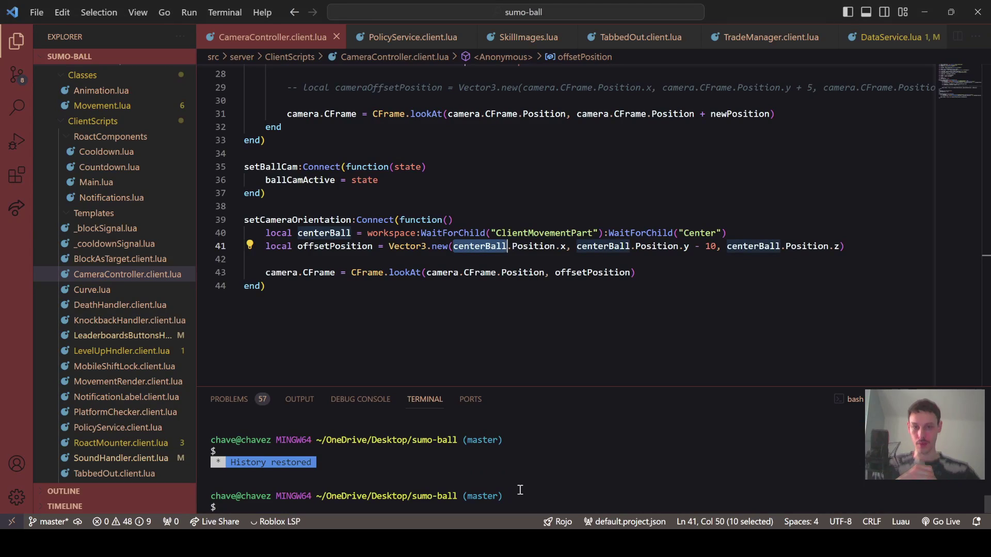
scroll(113, 284, "down", 2)
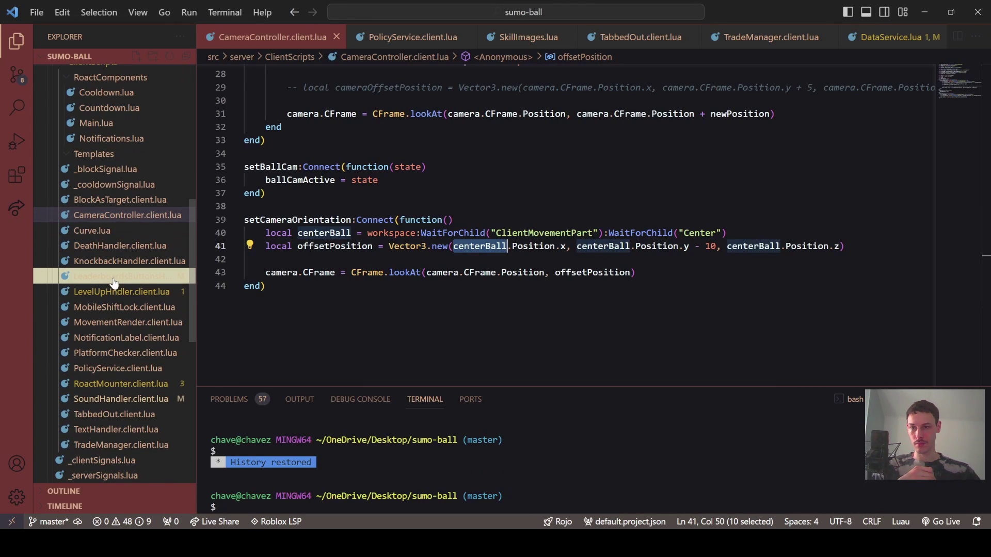
left_click(113, 277)
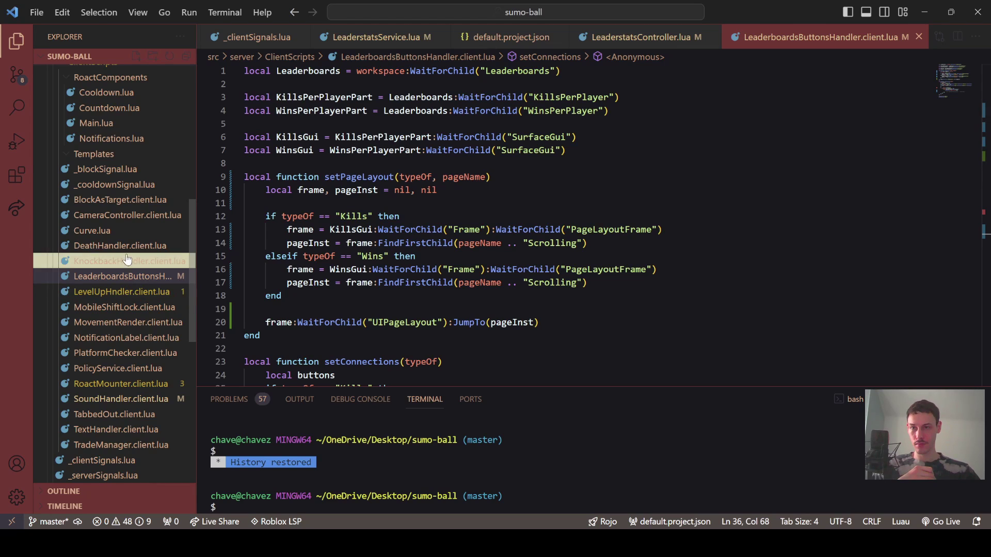
left_click(111, 230)
scroll(112, 232, "up", 5)
scroll(120, 137, "up", 4)
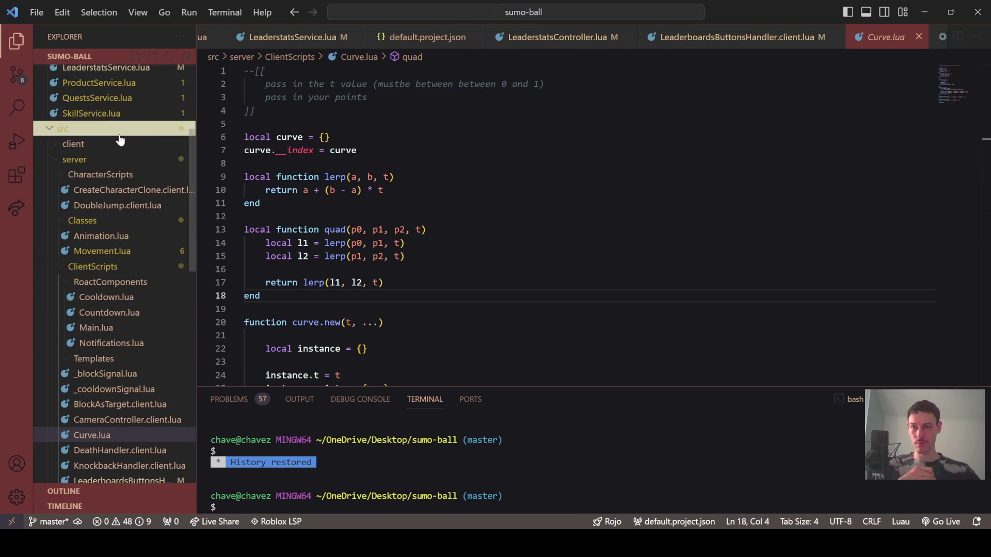
scroll(120, 136, "down", 8)
scroll(119, 258, "down", 3)
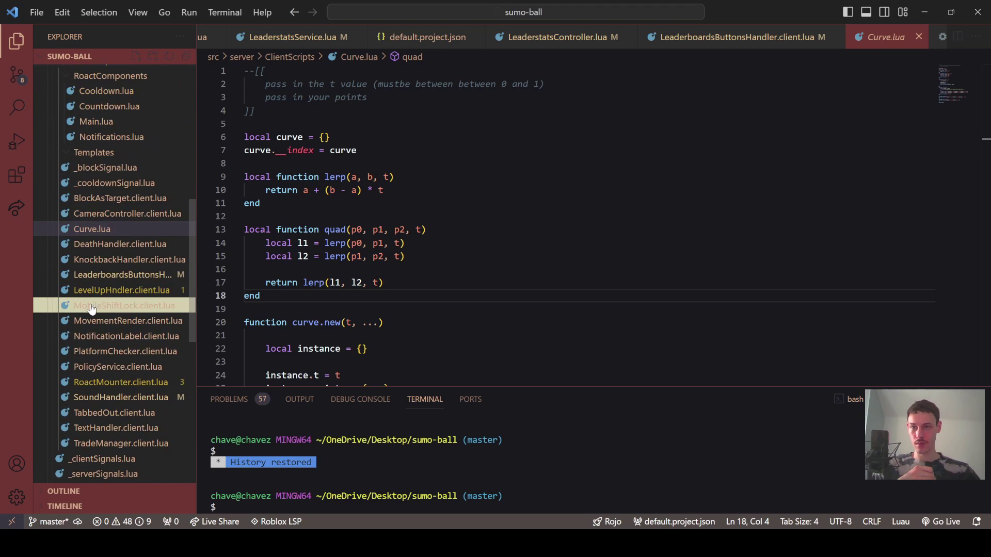
left_click(116, 258)
left_click(124, 322)
scroll(124, 328, "down", 5)
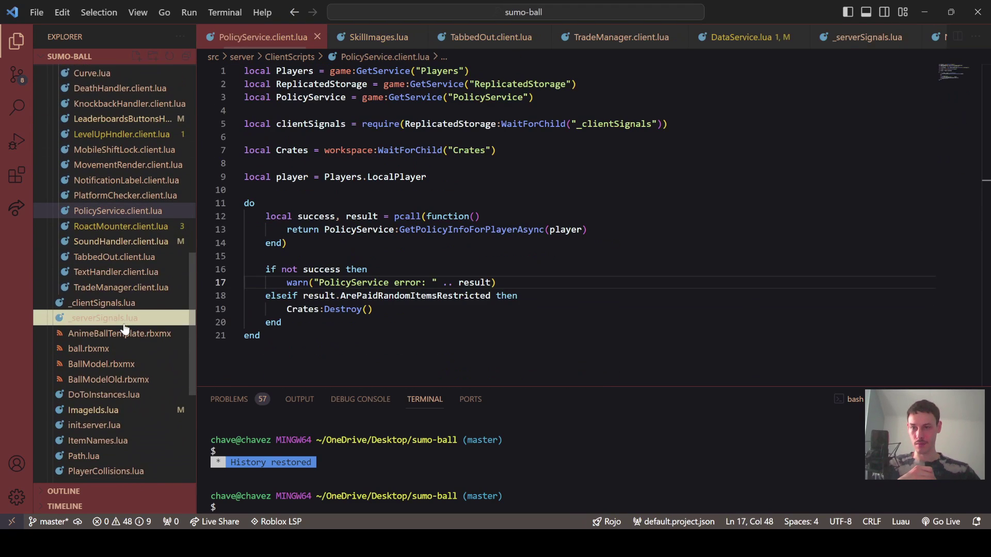
left_click(106, 353)
left_click(101, 388)
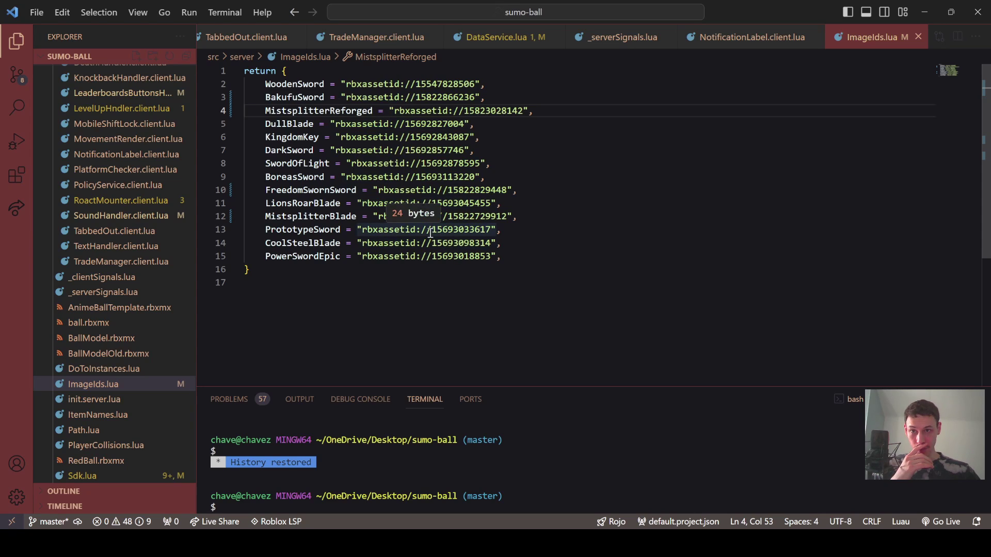
left_click_drag(491, 229, 363, 230)
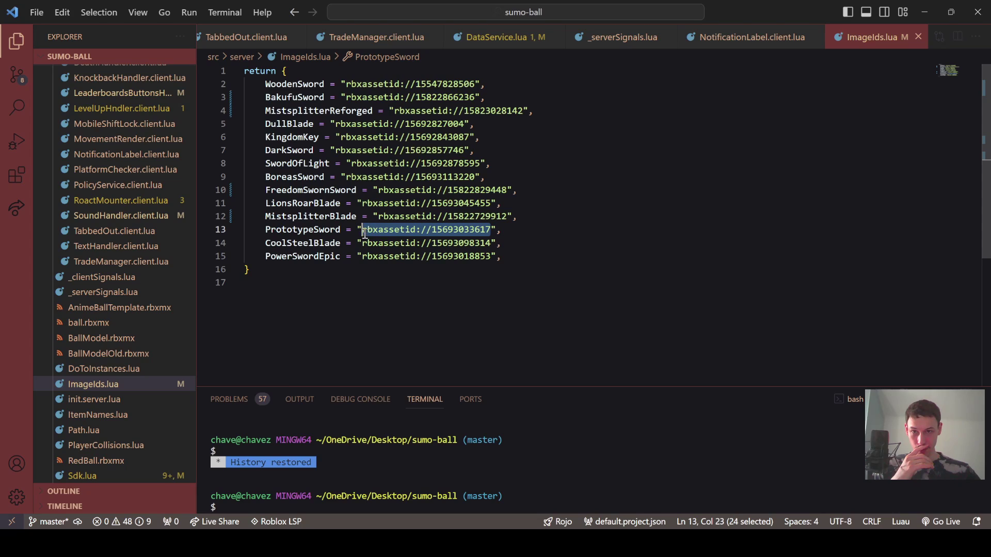
key("ctrl+v")
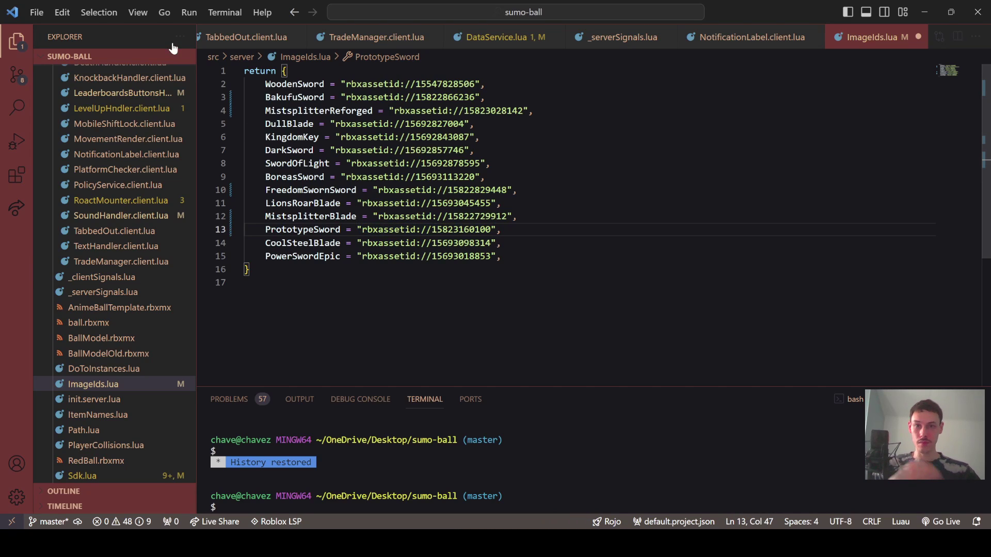
left_click(34, 14)
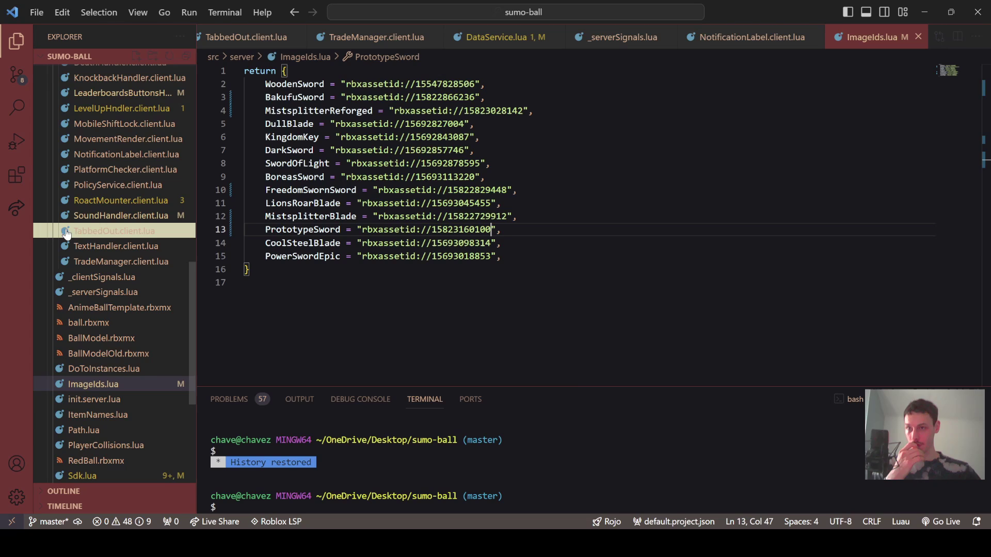
Dismiss the import summary, play-test Sumo Ball, and open the in-game Inventory.
mouse_move(535, 543)
left_click(584, 506)
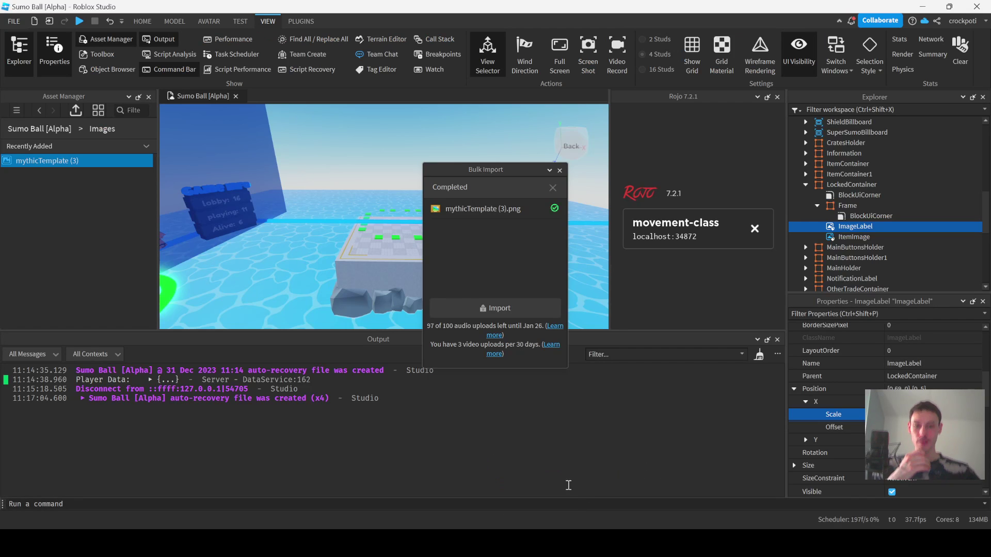
left_click(559, 171)
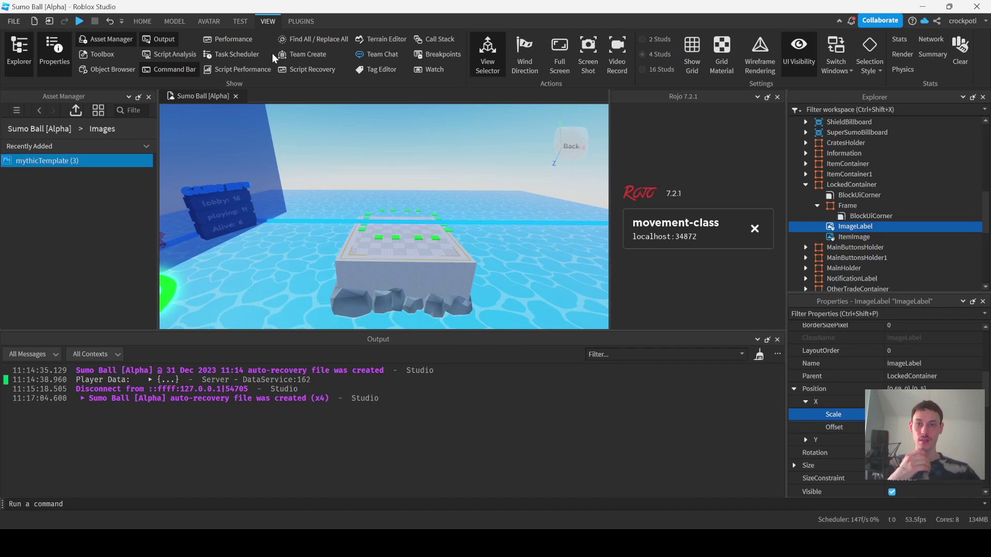
left_click(80, 21)
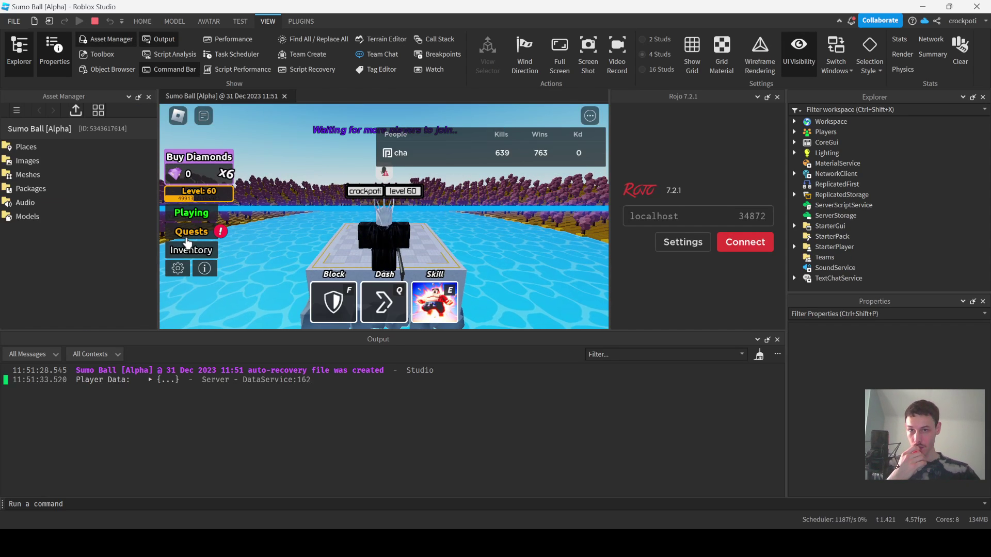
left_click(189, 248)
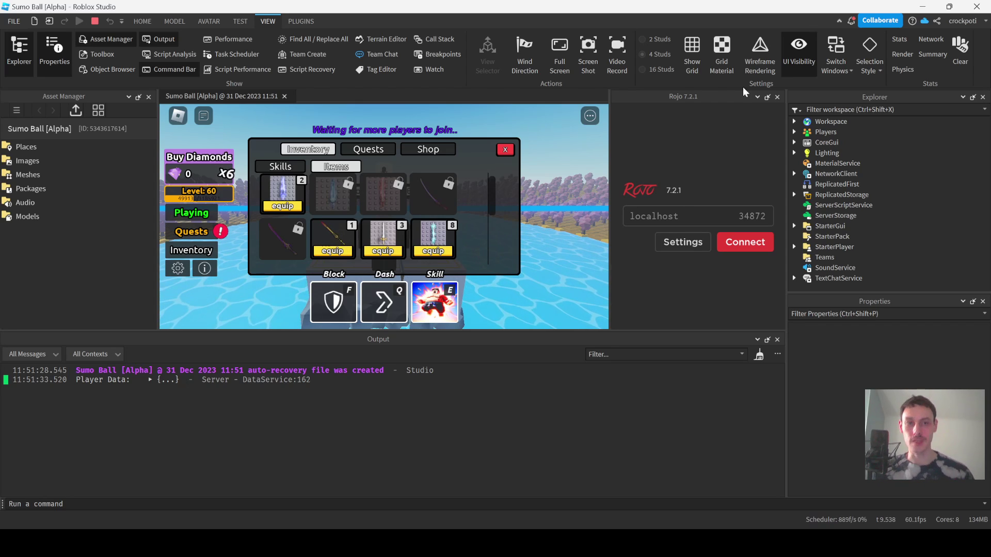
Close the Rojo, Explorer, Output and Properties panels to enlarge the game view.
left_click(776, 98)
left_click(983, 97)
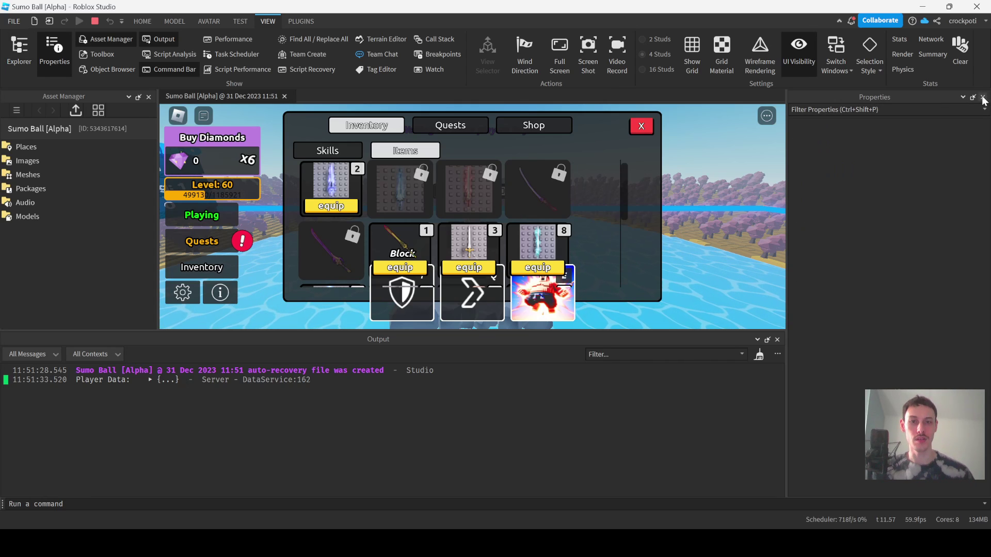
left_click(777, 340)
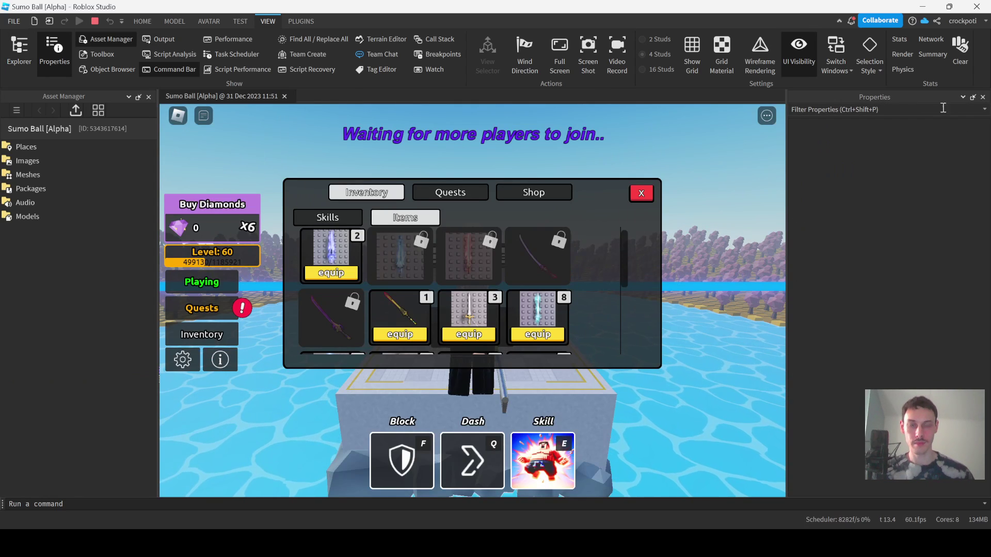
left_click(982, 98)
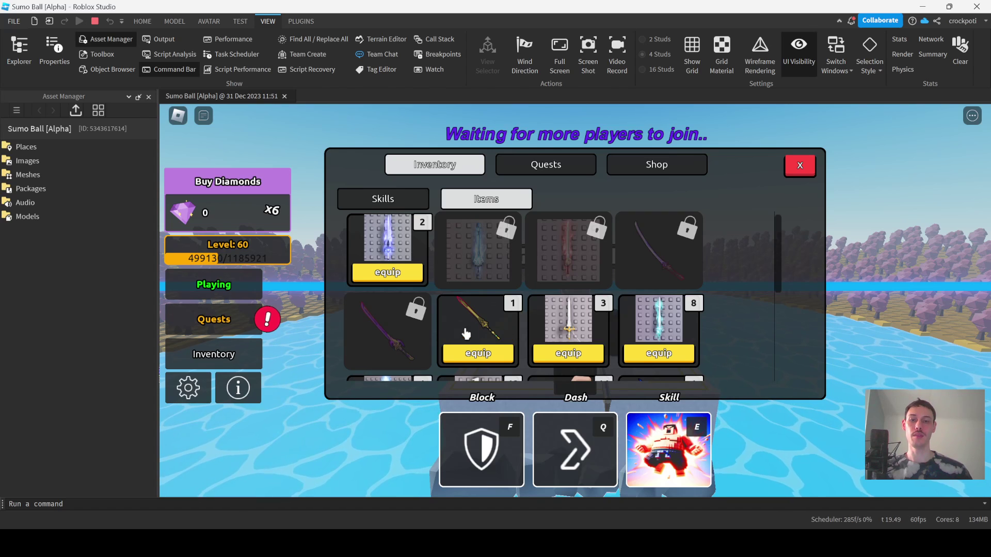
Scroll through the inventory item grid, then close the inventory.
scroll(487, 318, "down", 5)
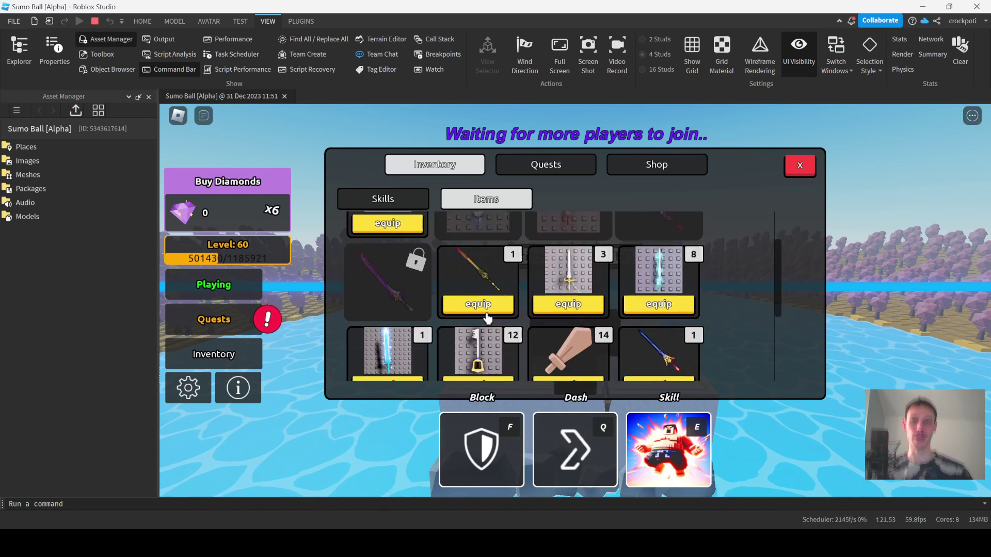
scroll(486, 316, "up", 5)
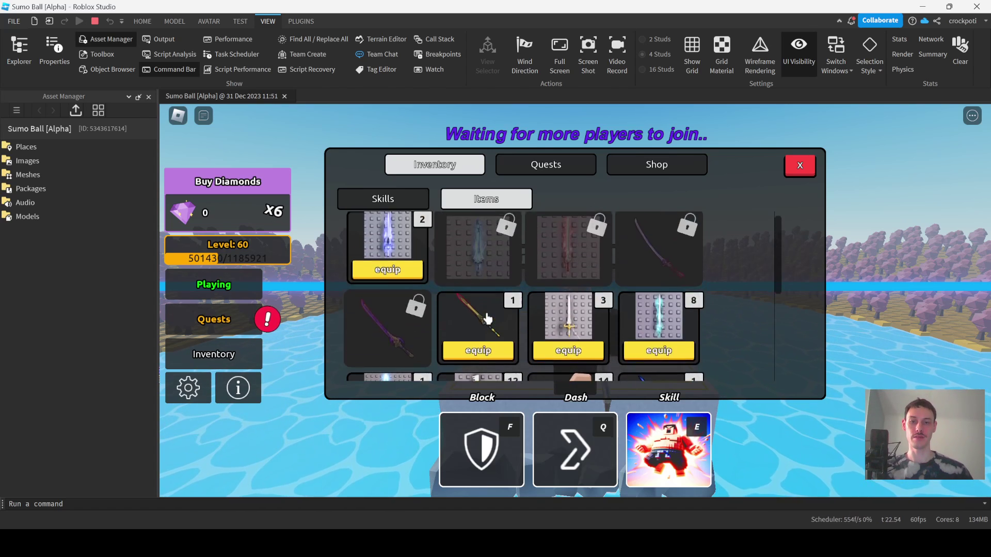
left_click(801, 165)
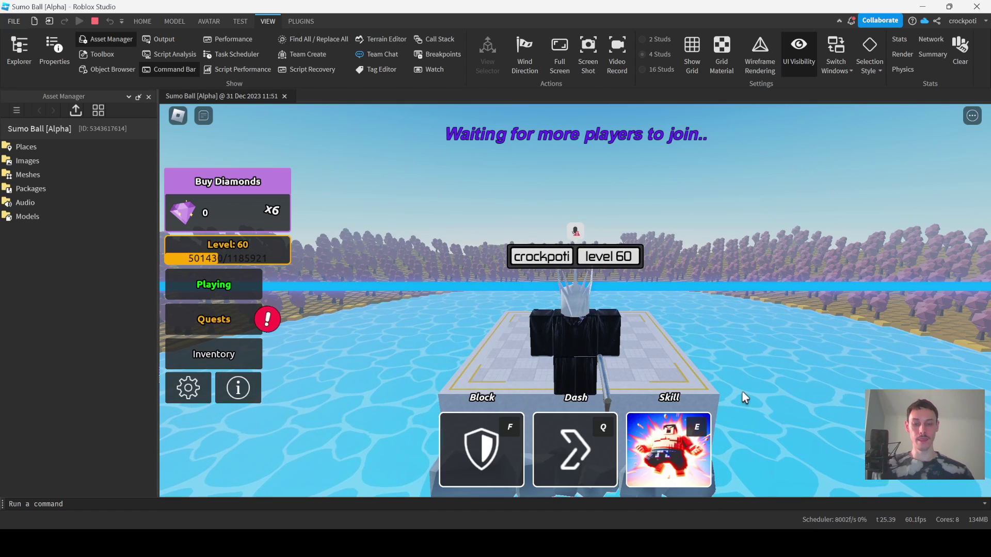